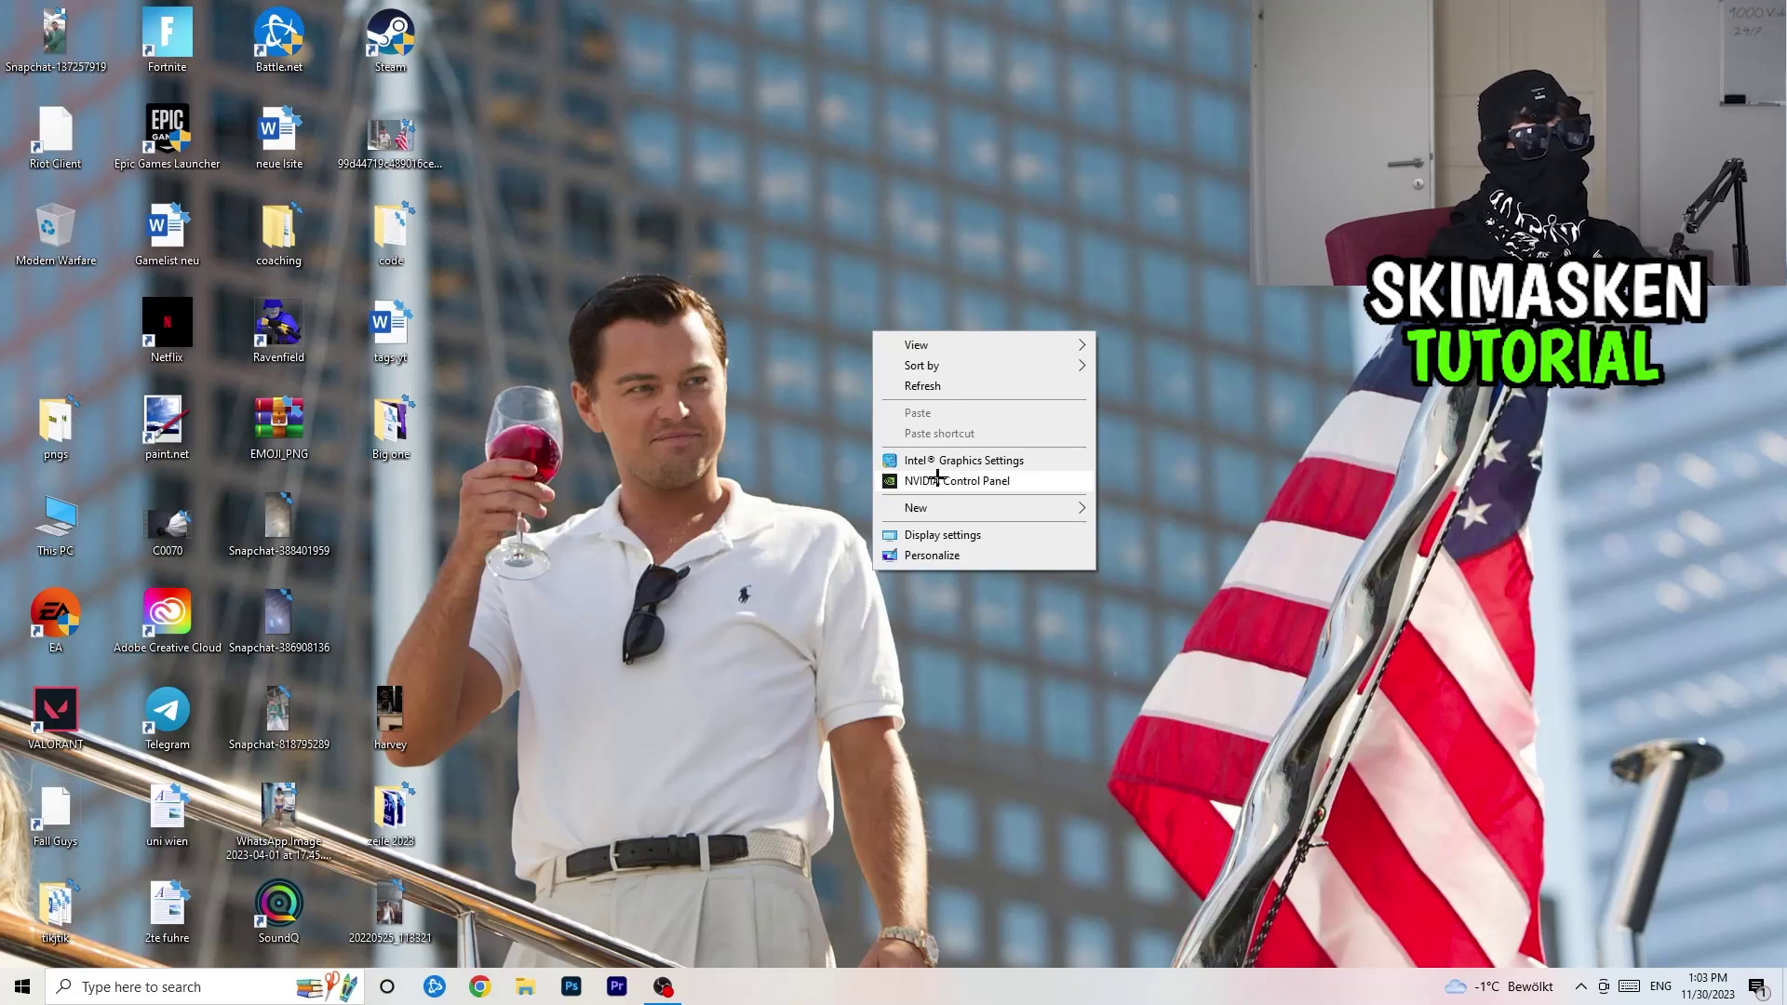
Open NVIDIA Control Panel and select 1080p, 1920 × 1080 (native) as the display resolution after trying 1768 × 992 and 1440 × 1080.
click(937, 477)
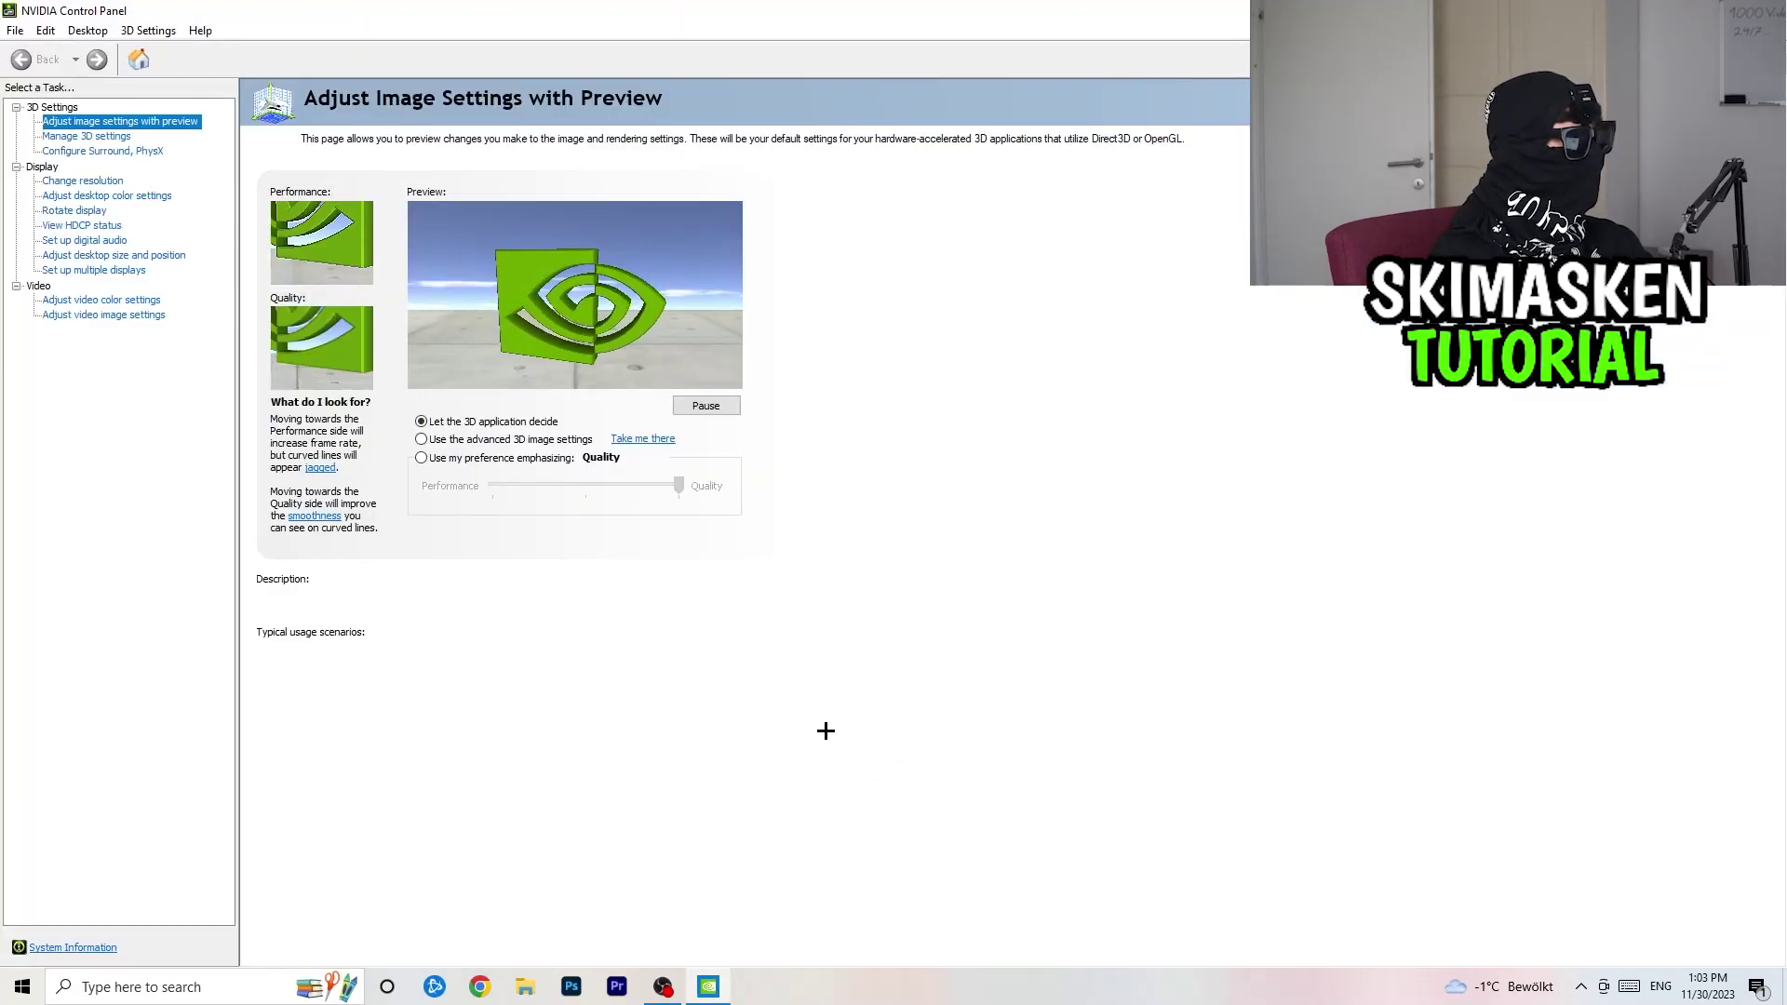
click(93, 181)
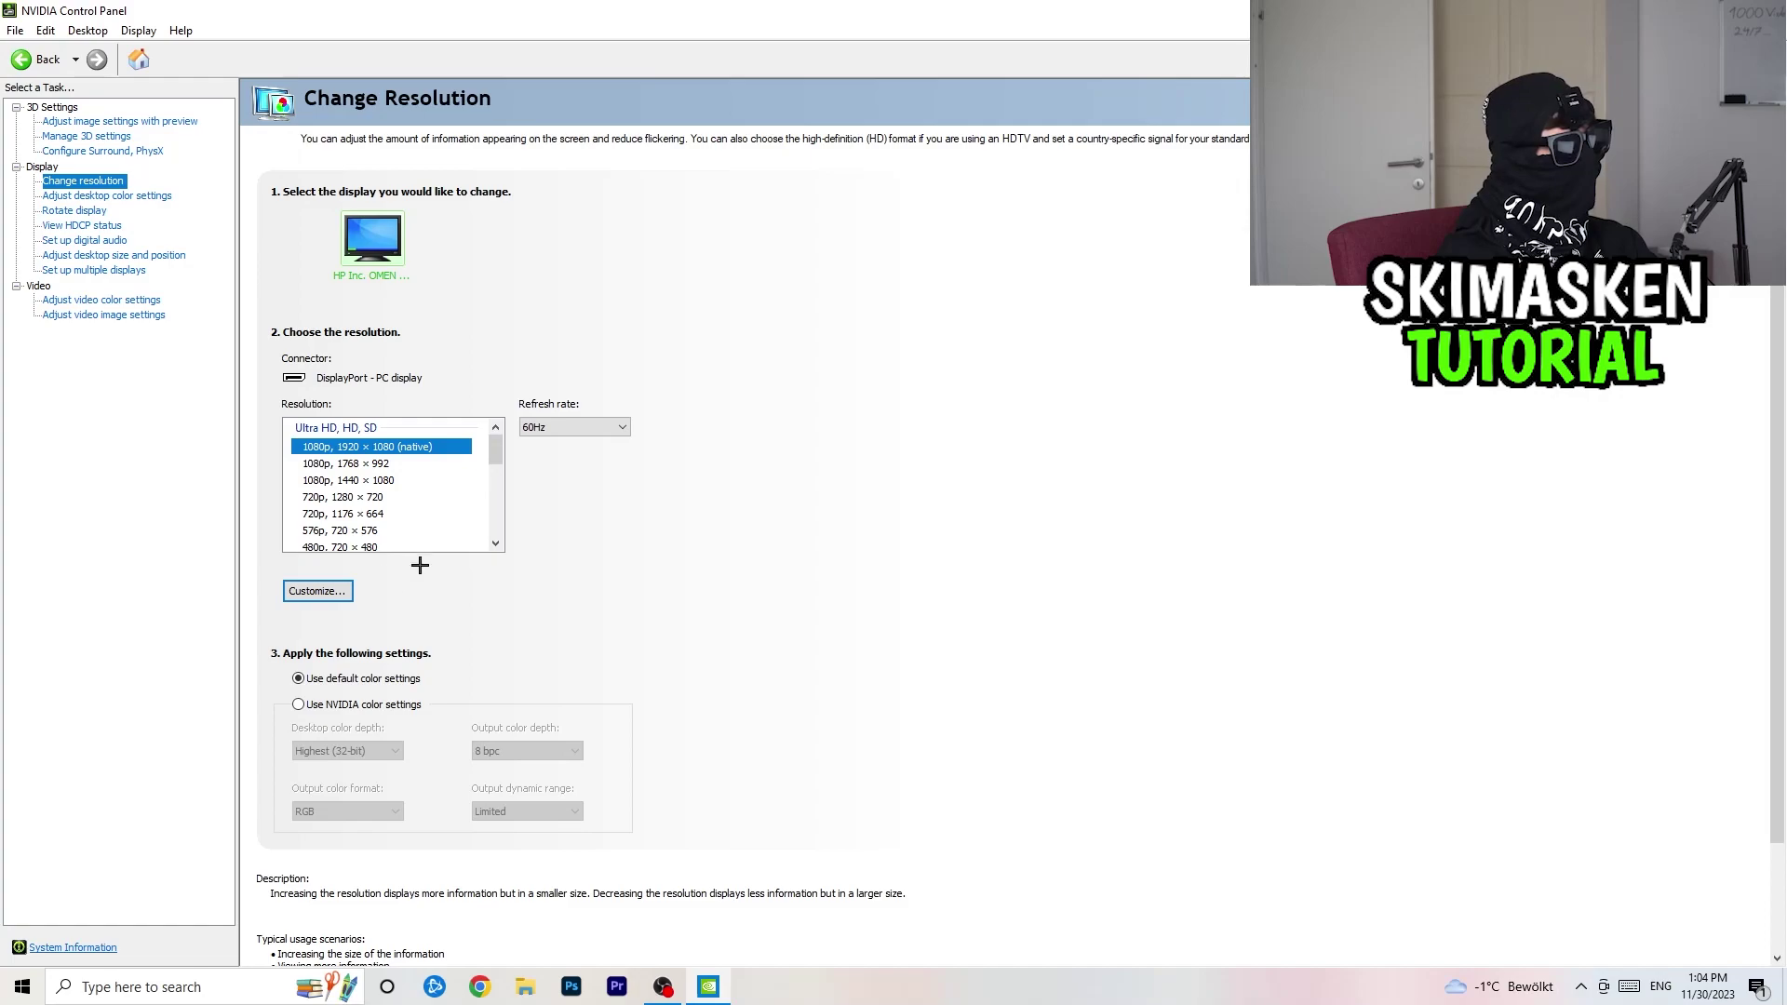
click(420, 464)
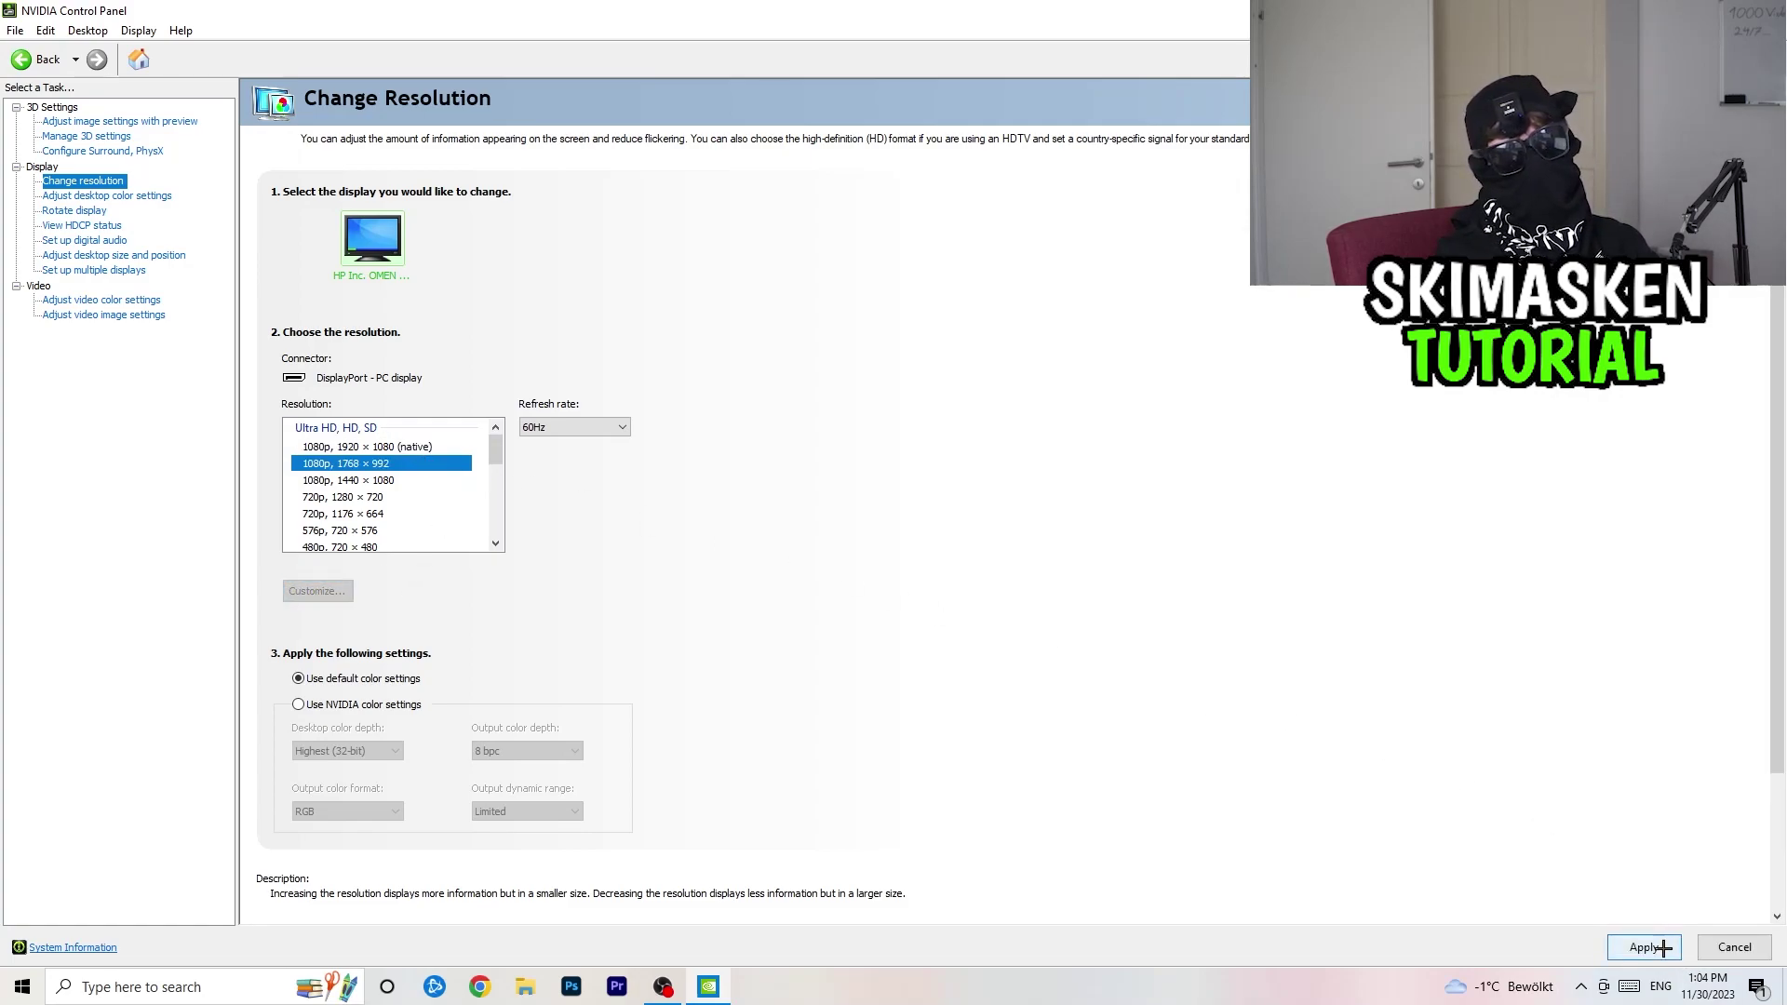
click(389, 447)
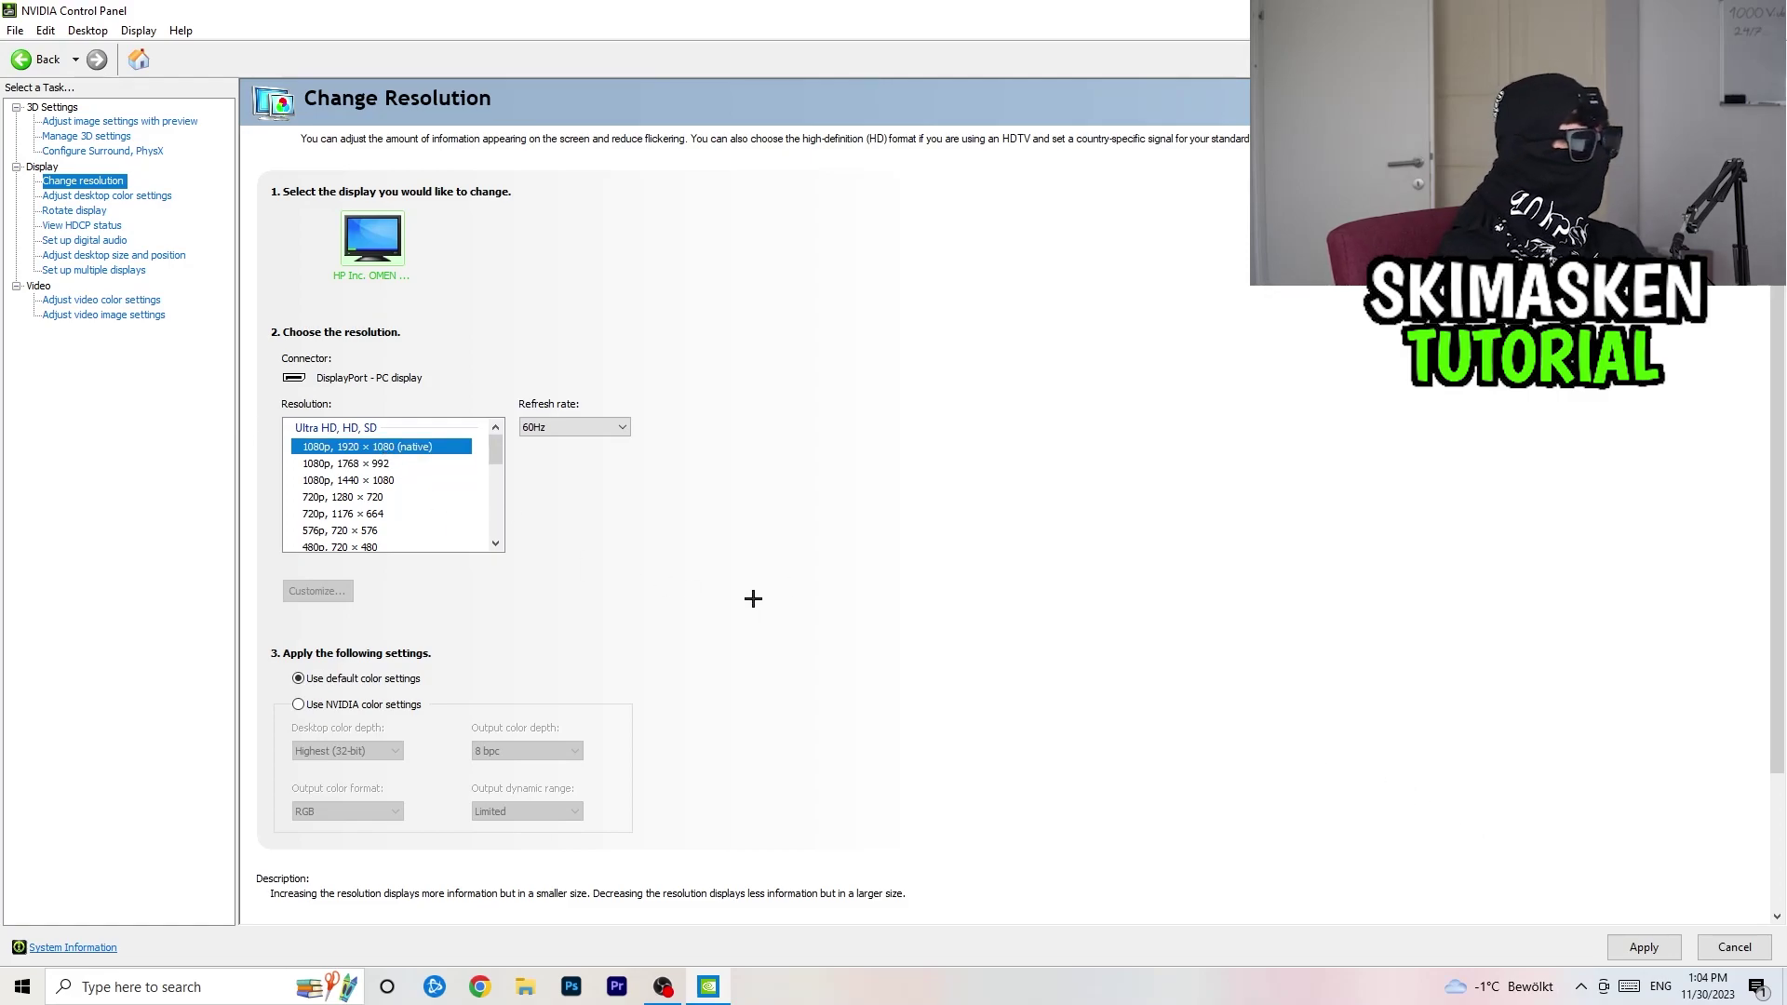
click(395, 479)
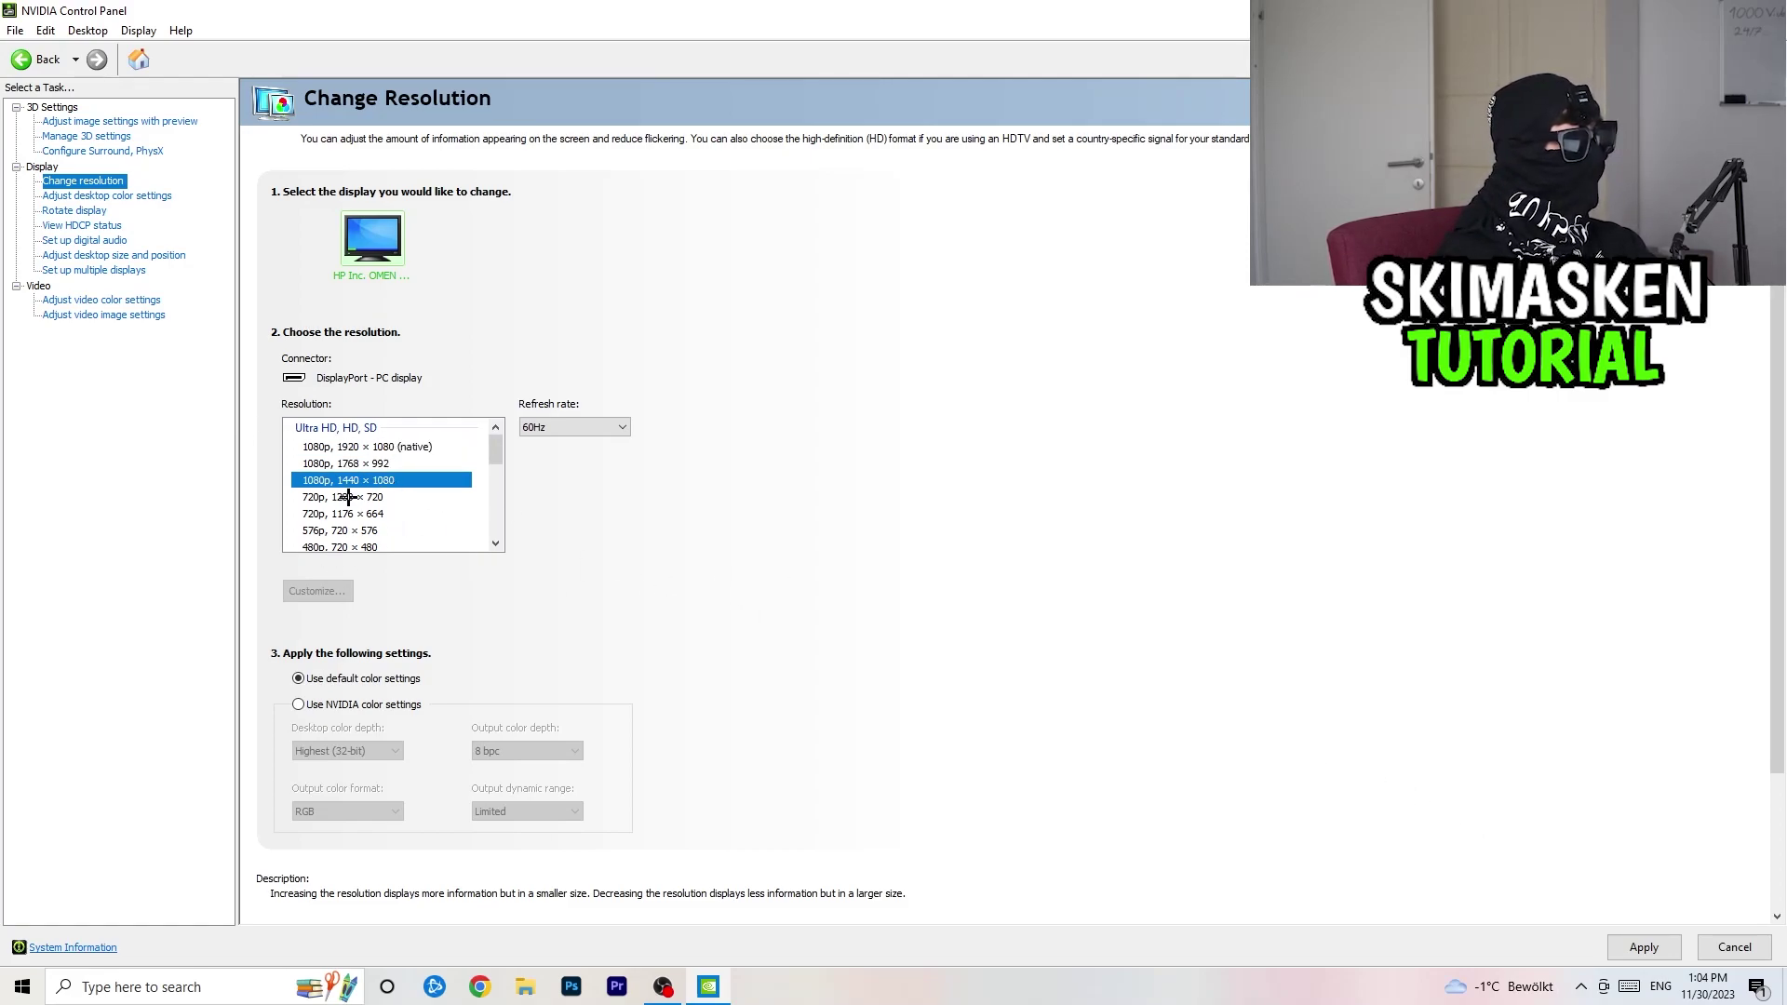
click(372, 448)
scroll(642, 610, down, 3)
scroll(651, 605, up, 3)
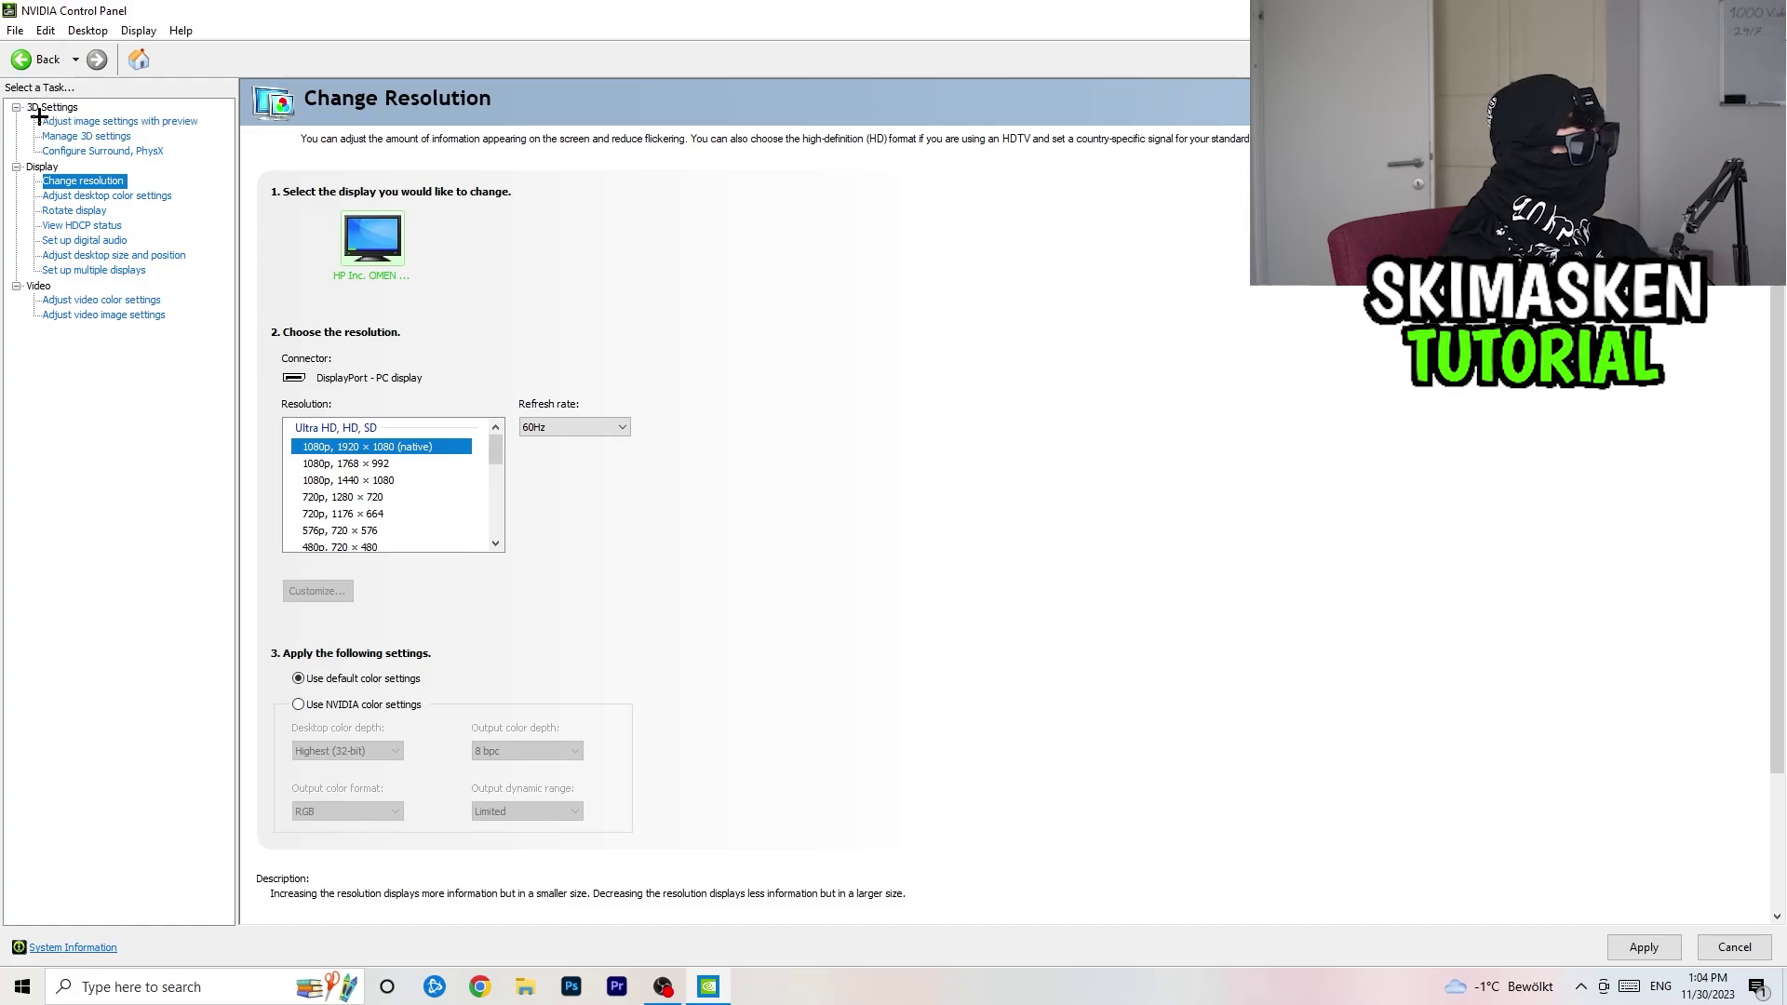
View the image settings with preview, then close NVIDIA Control Panel and apply the pending changes.
click(90, 122)
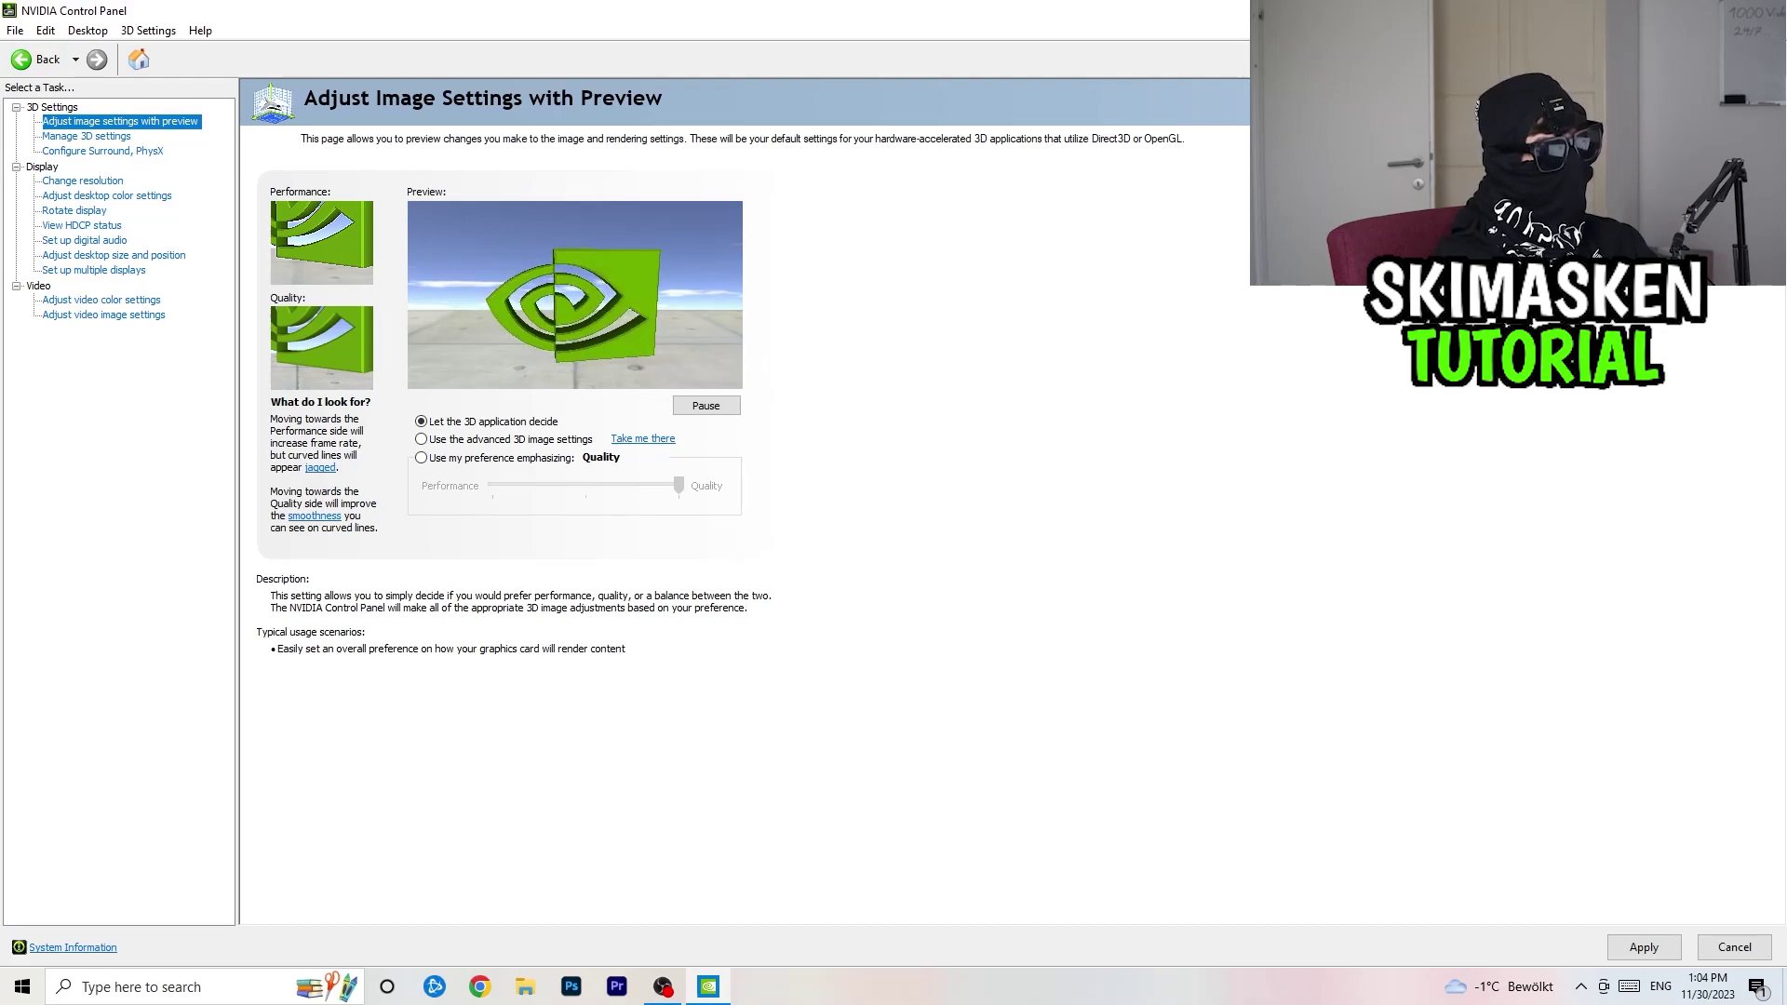
click(1764, 11)
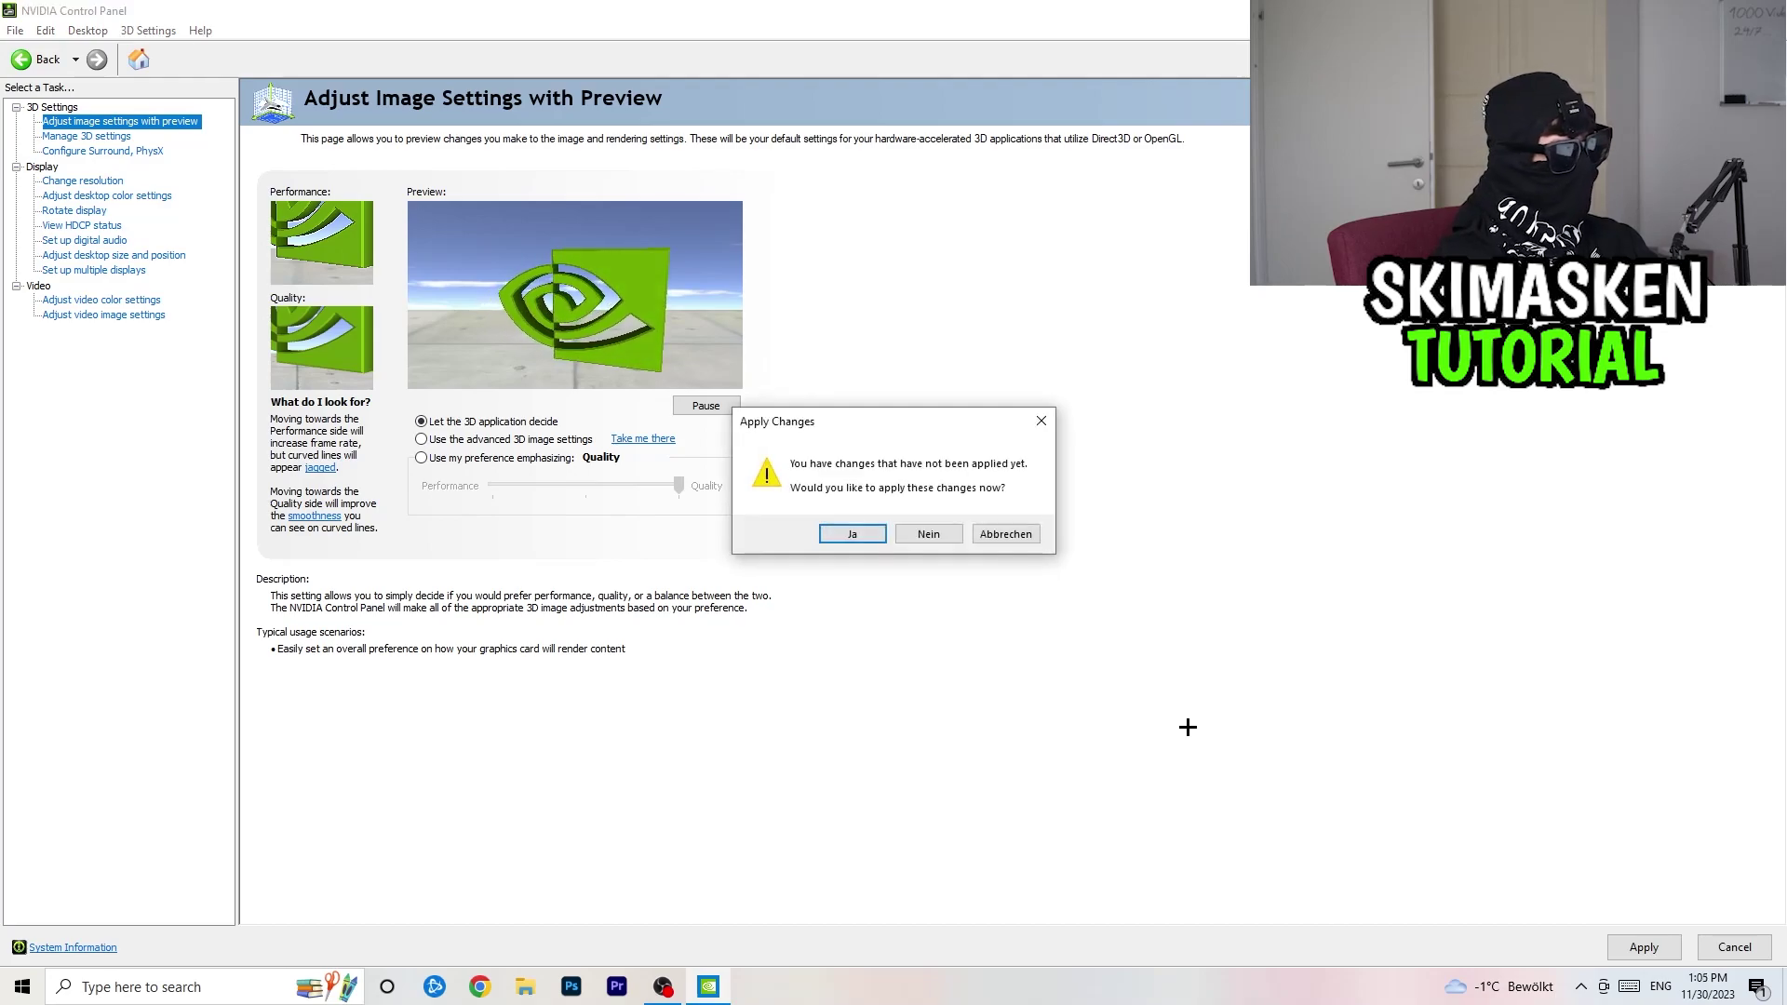
click(870, 532)
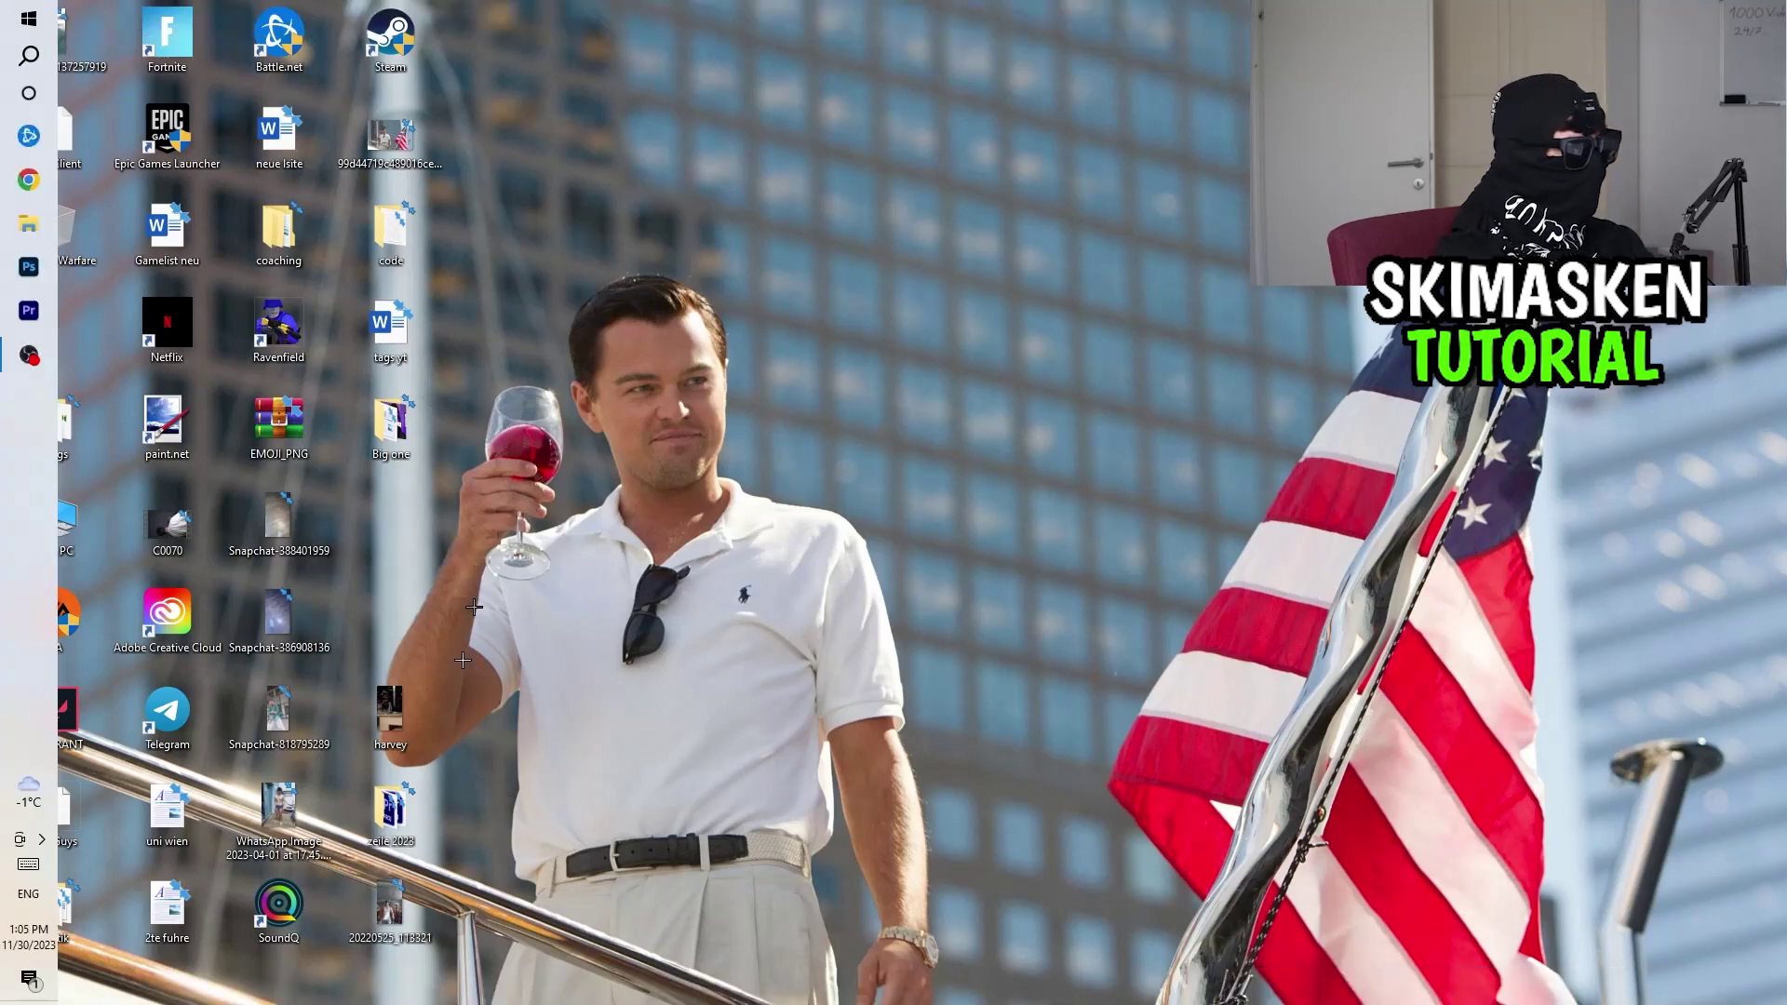
Open Task Manager and maximize its window.
right_click(939, 998)
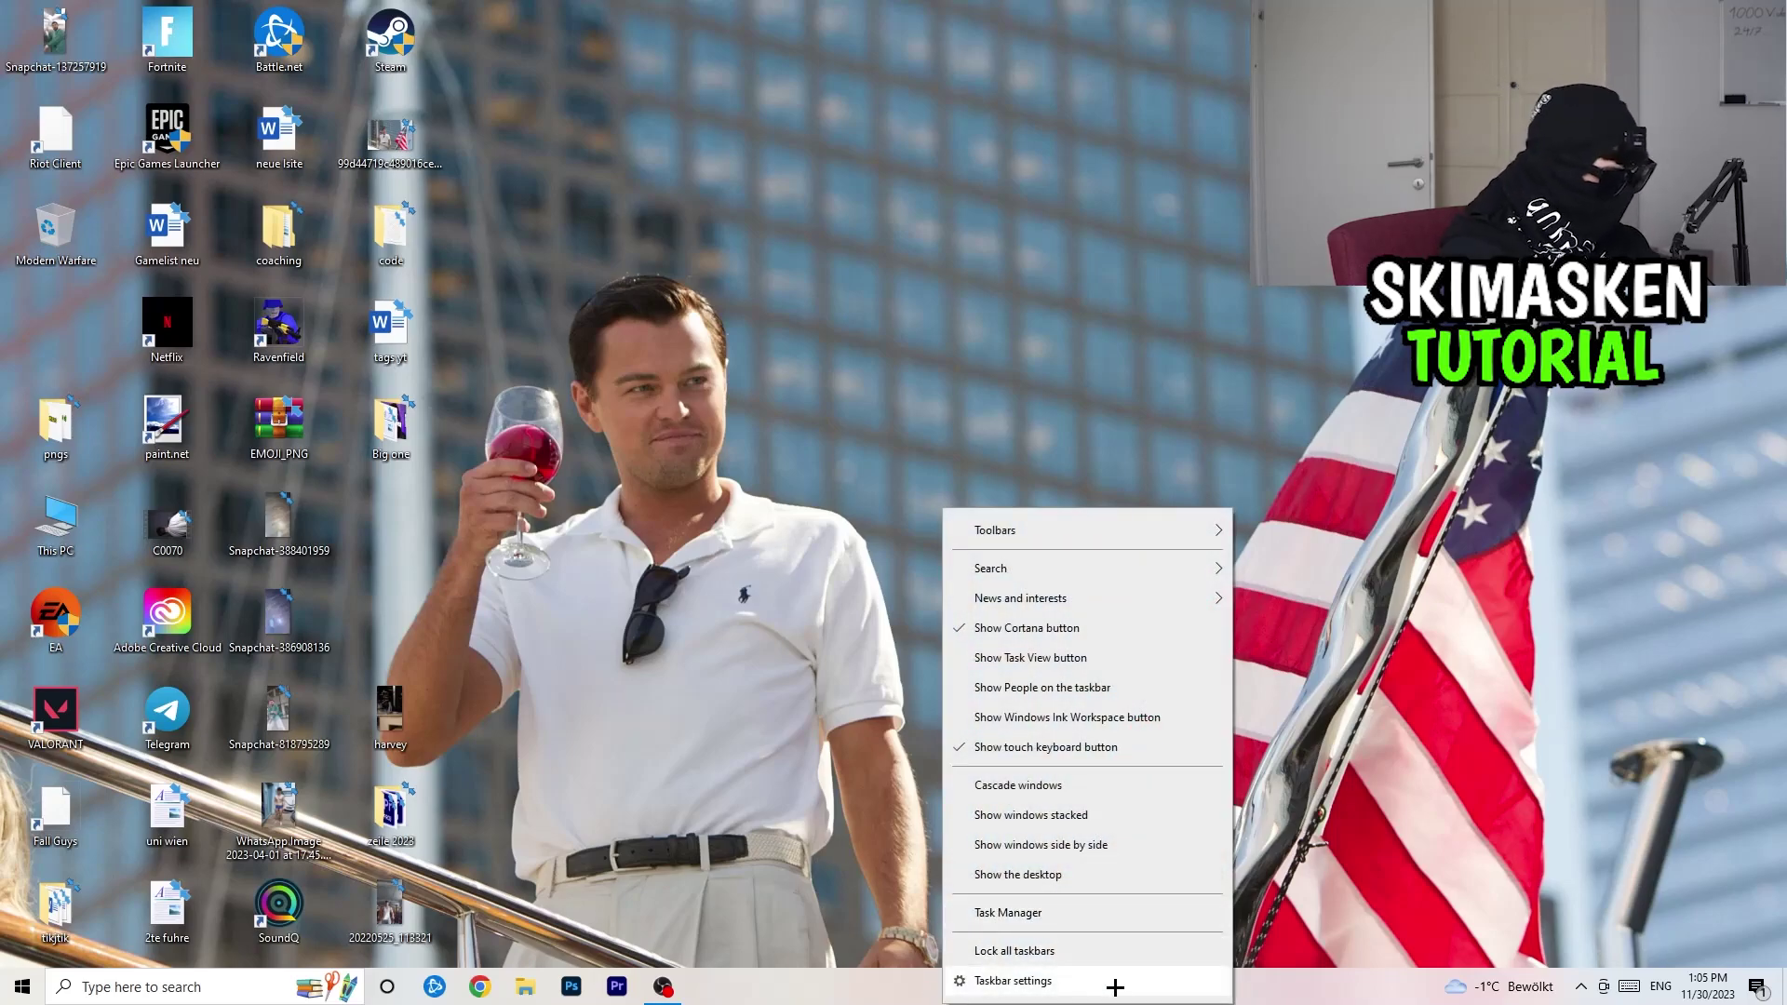
click(1014, 912)
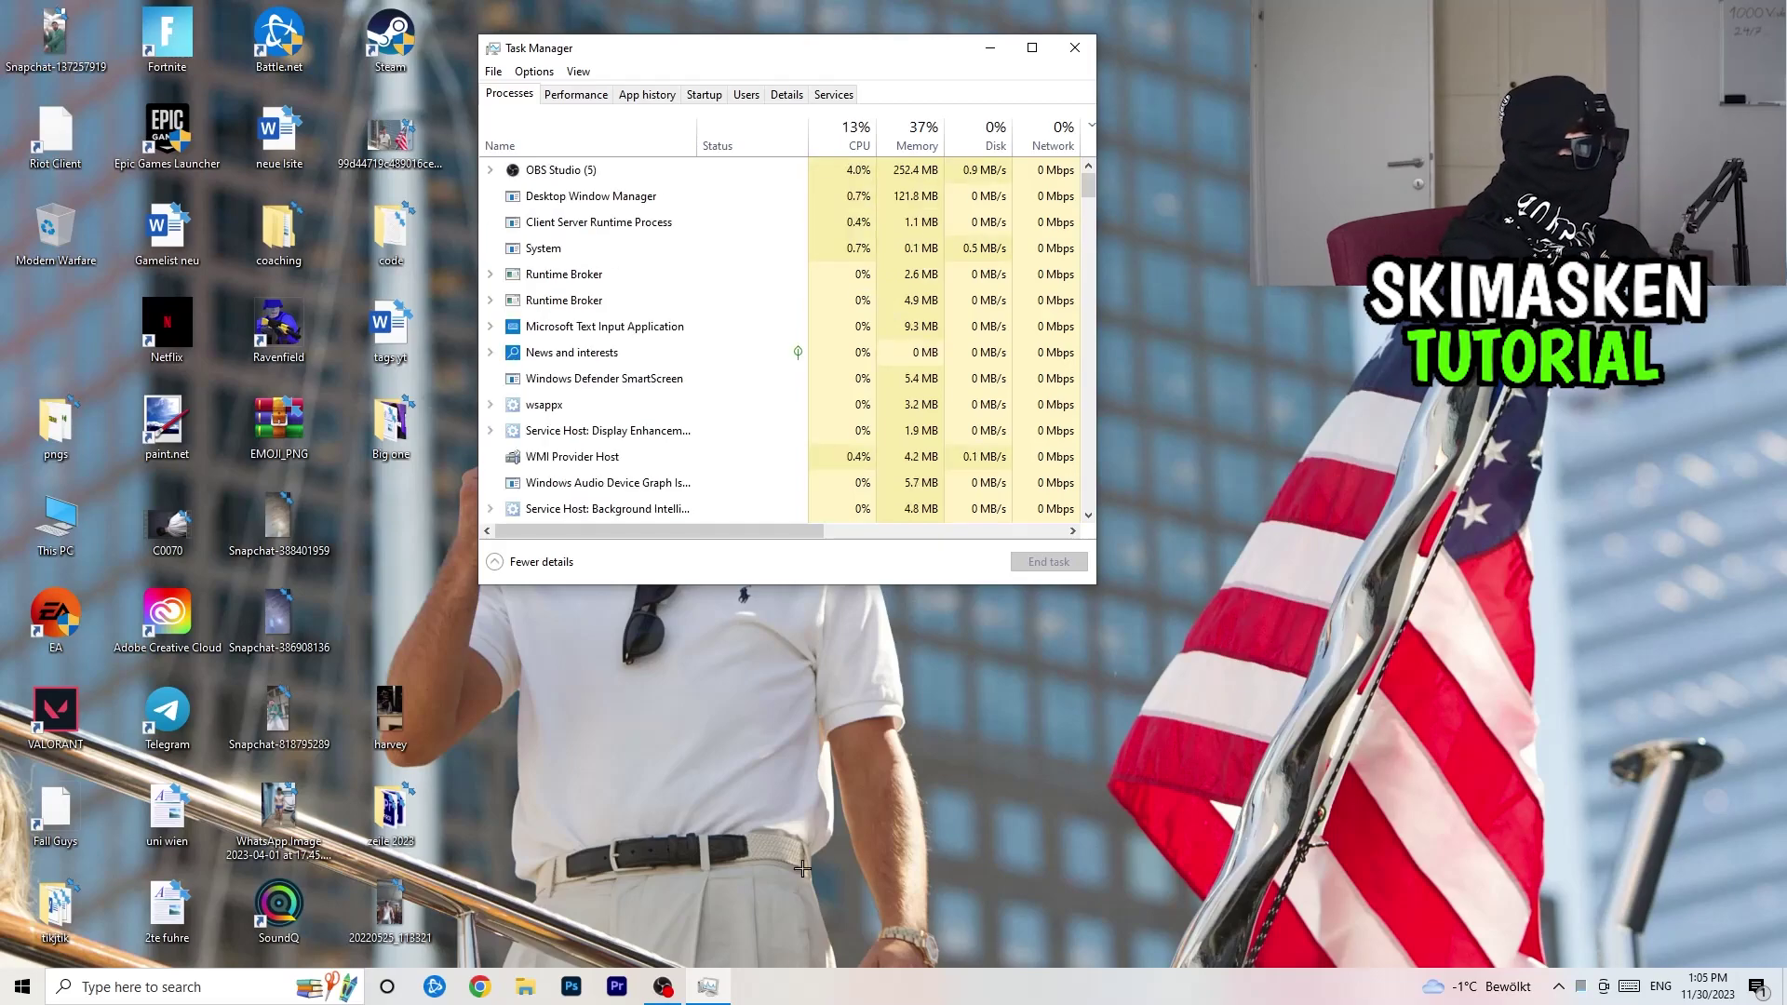
click(1032, 47)
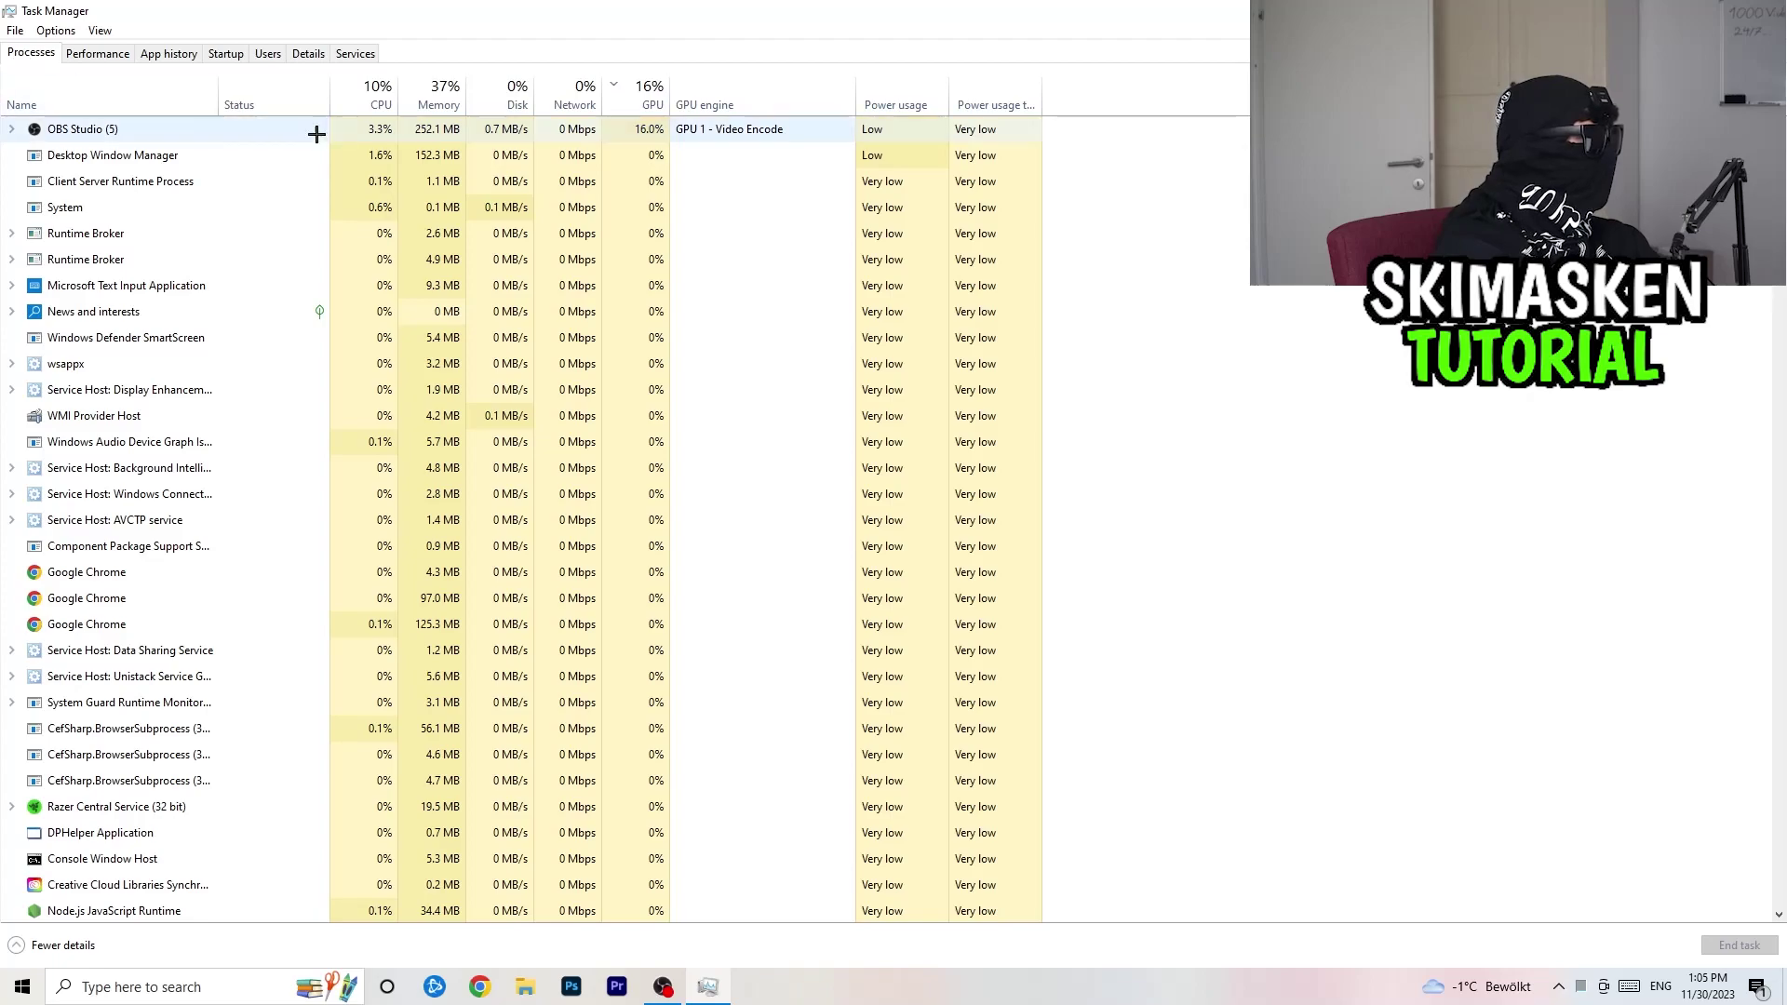
Sort the running processes by GPU usage and look at the actions available for the Google Chrome process.
click(352, 93)
click(651, 111)
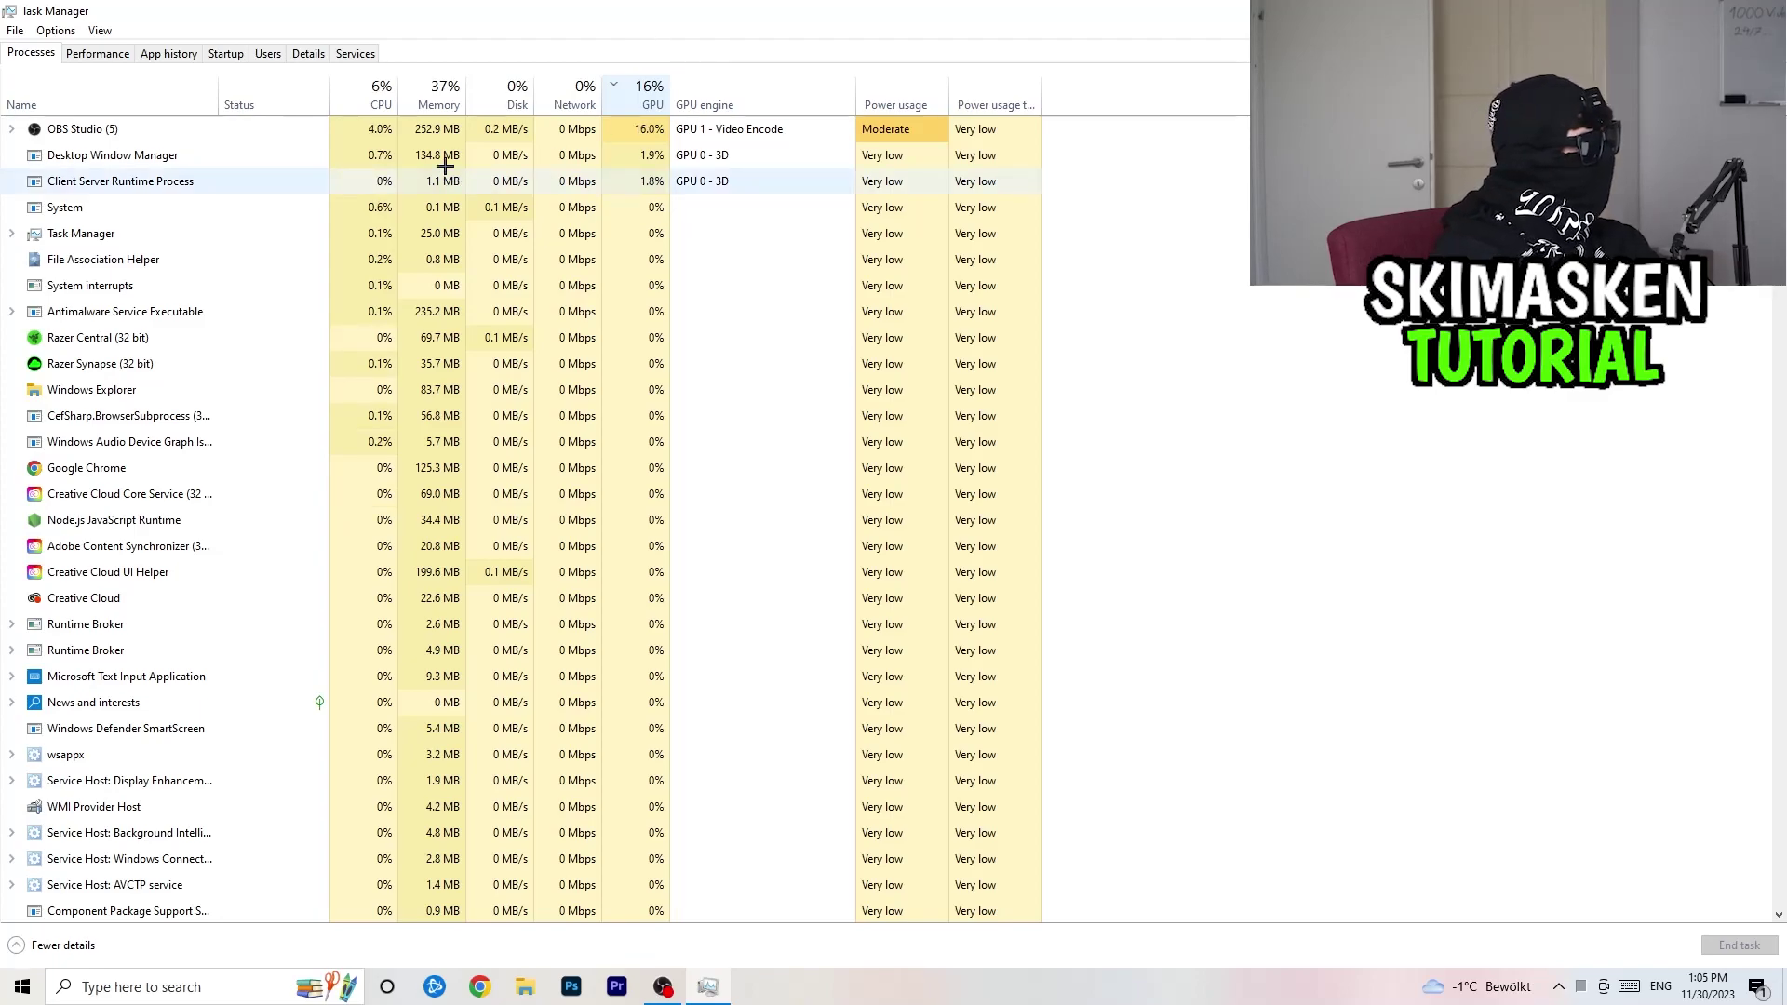
right_click(190, 464)
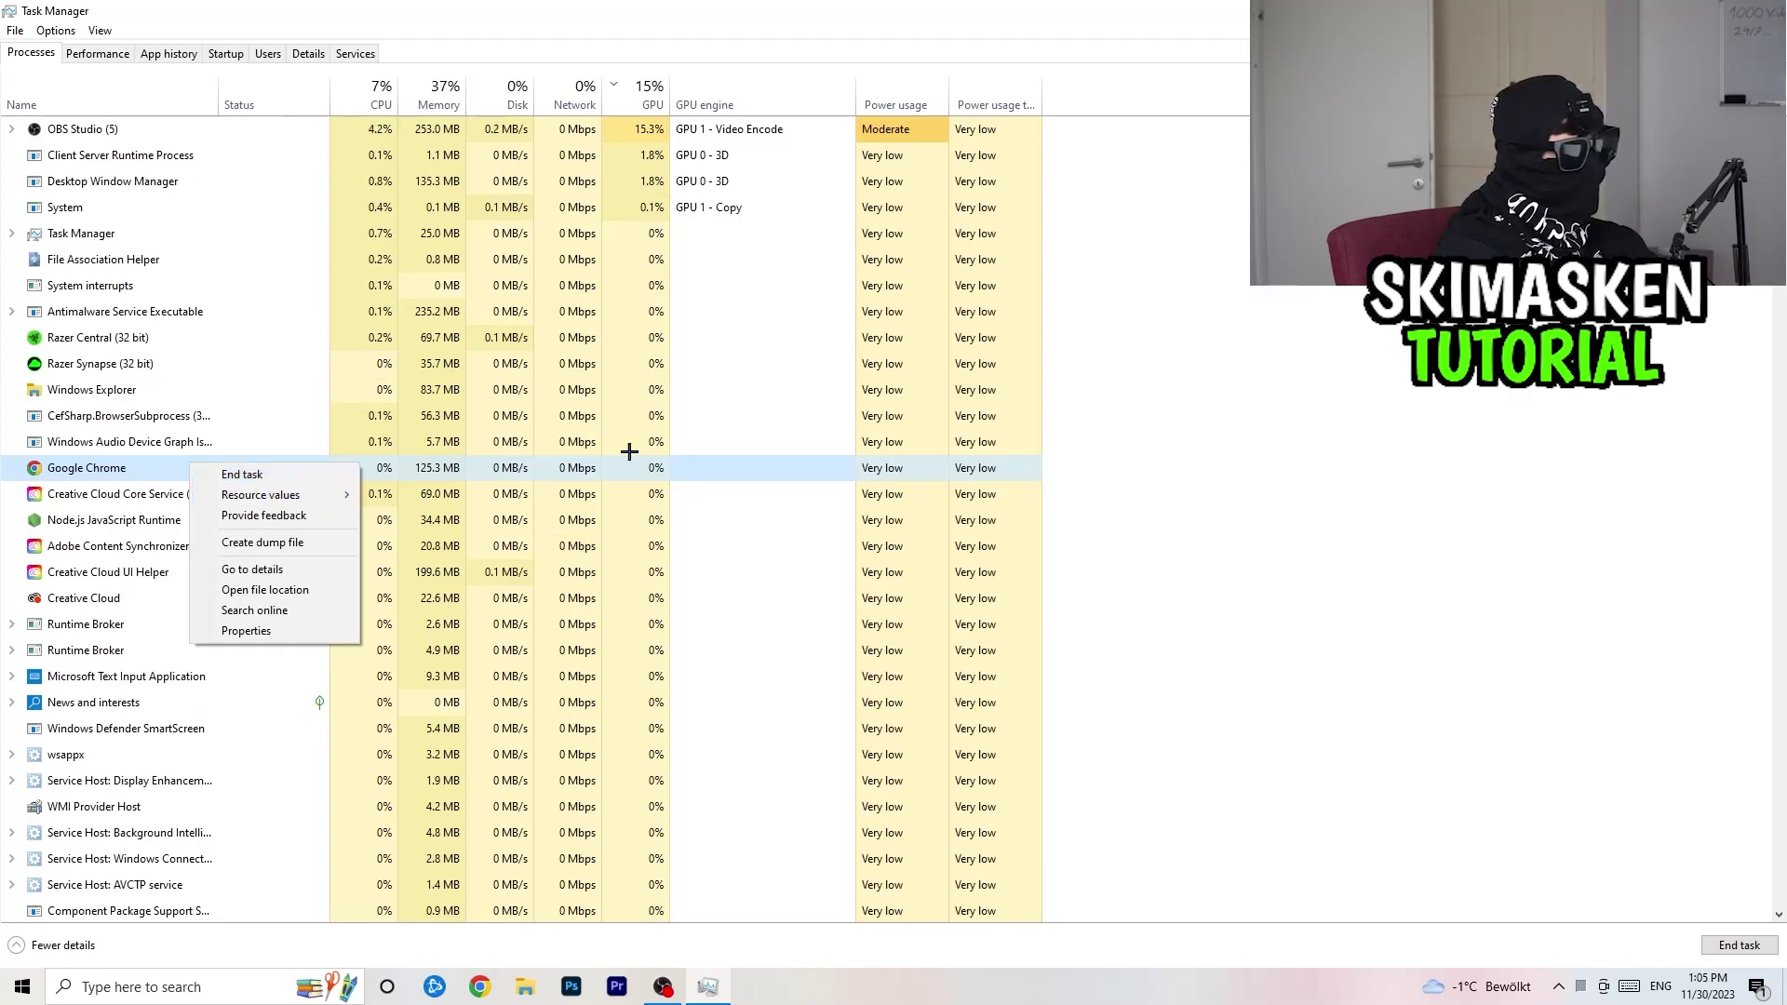
click(1433, 381)
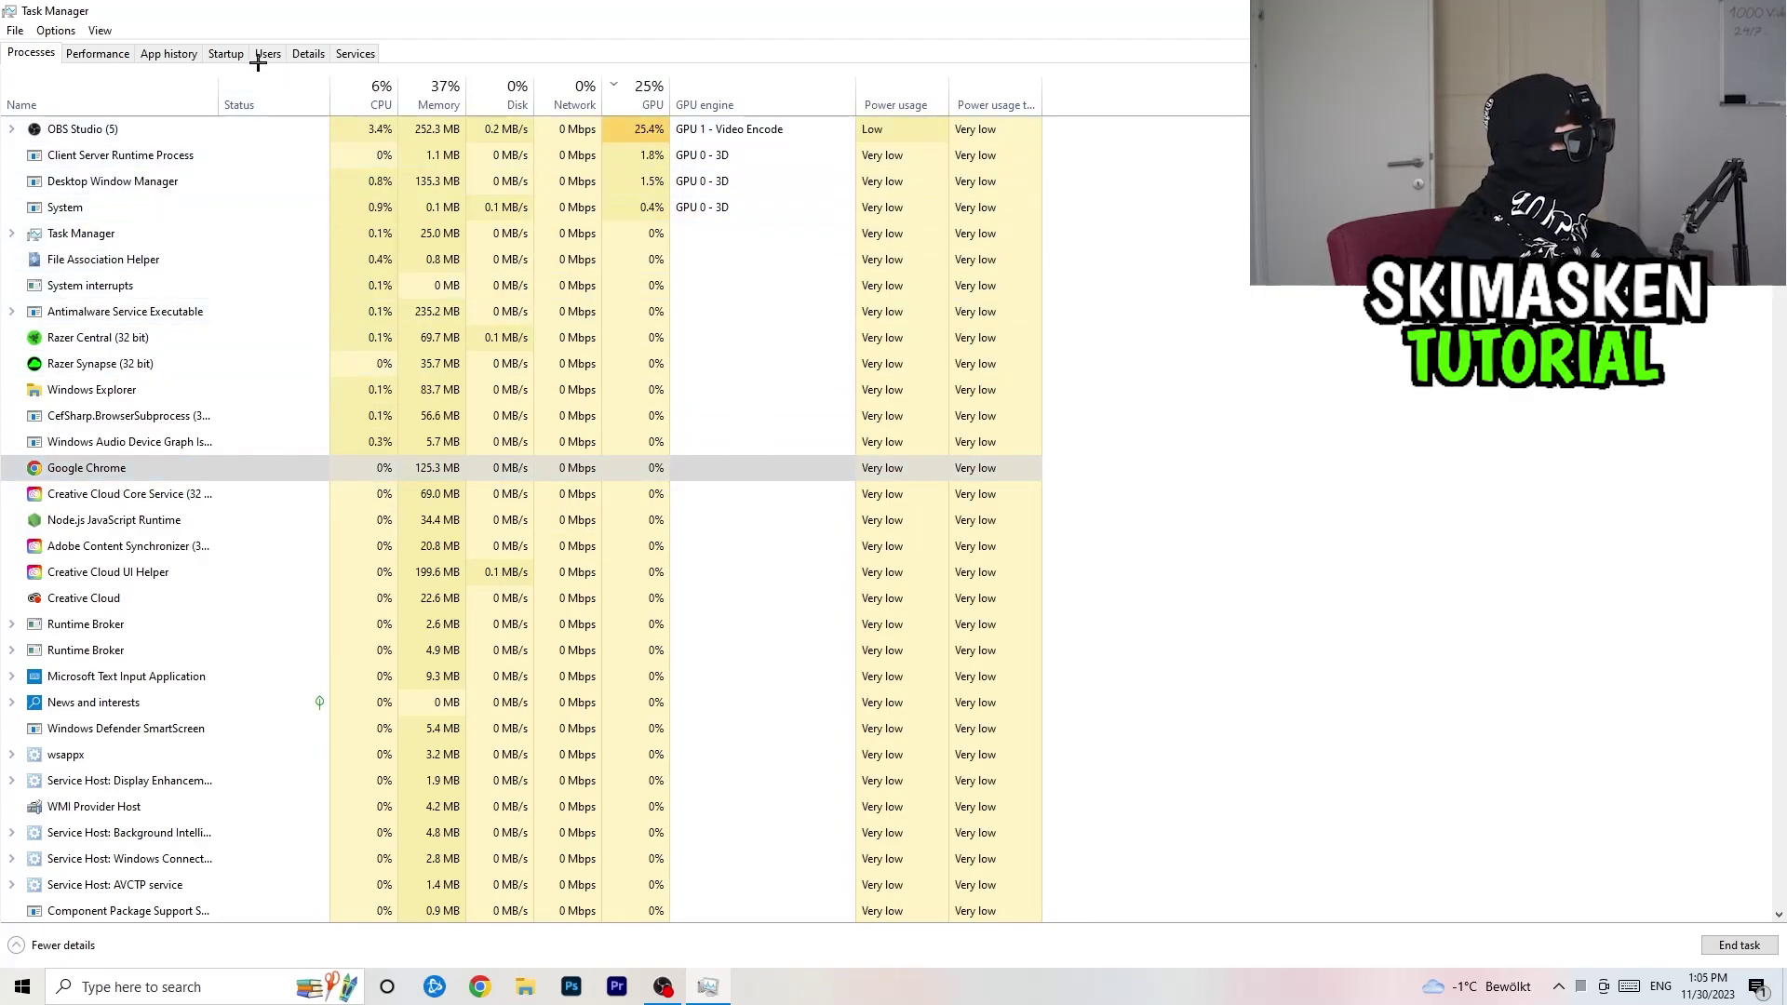
Show the startup apps and look at the actions available for Creative Cloud, including Disable.
click(225, 54)
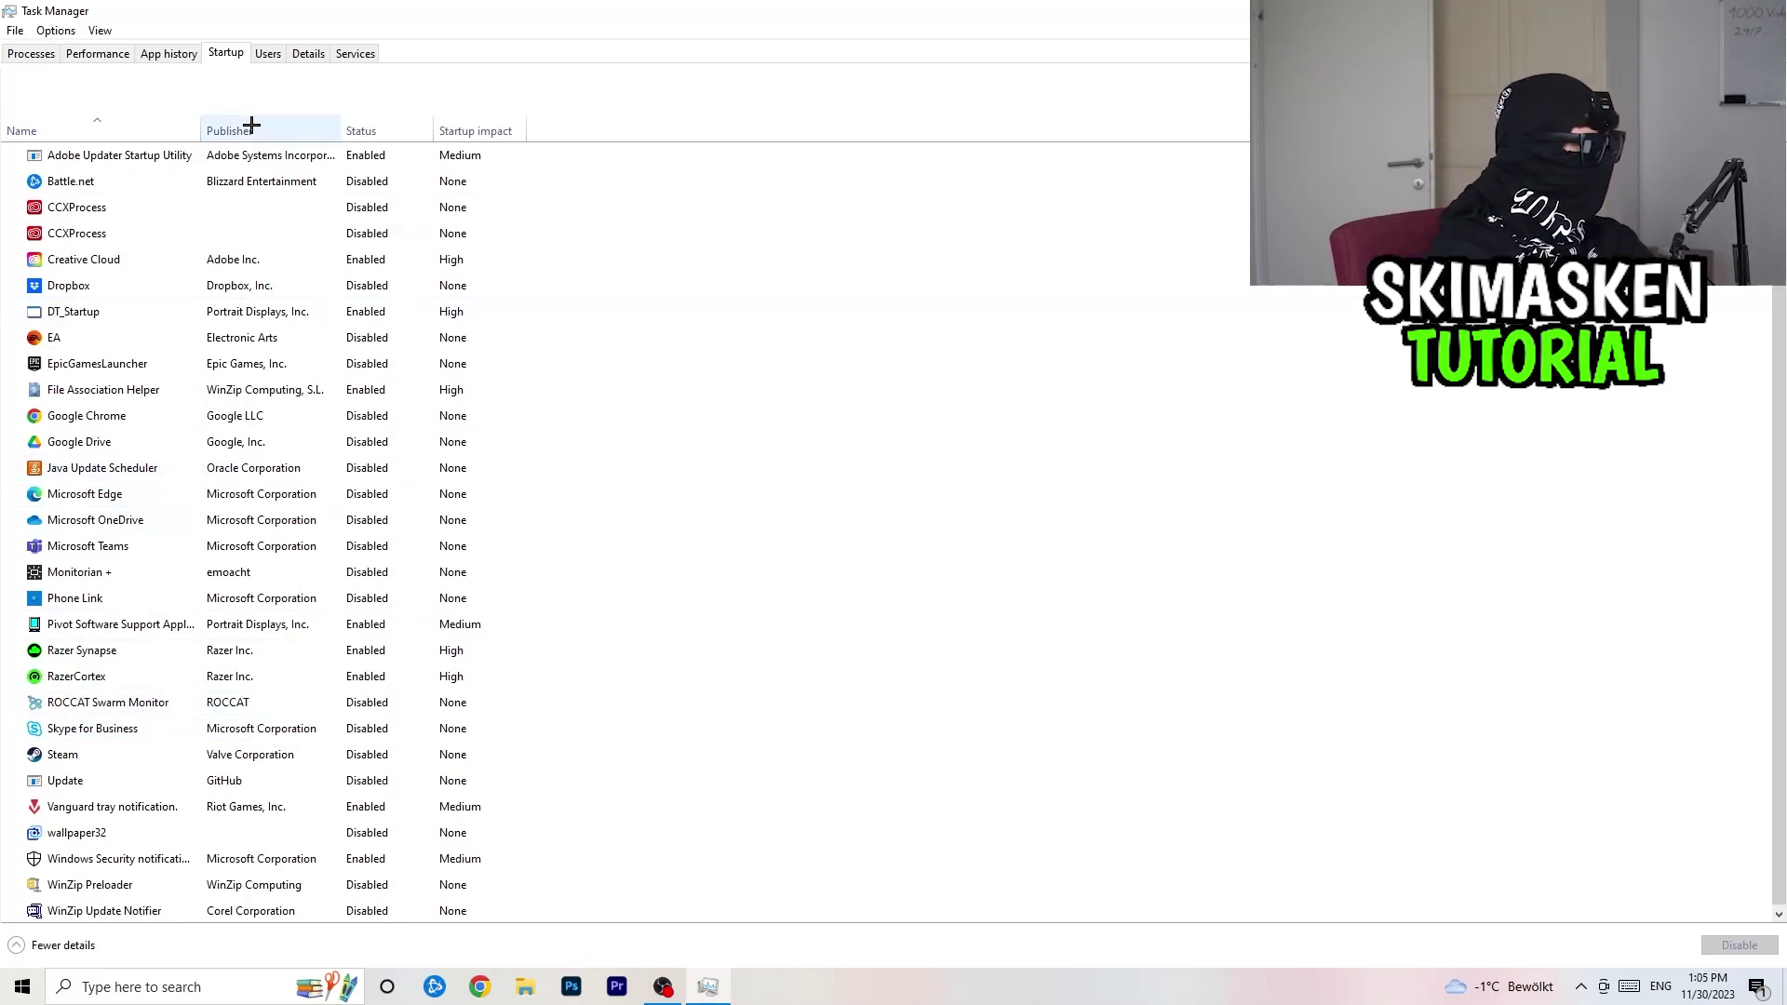
right_click(382, 264)
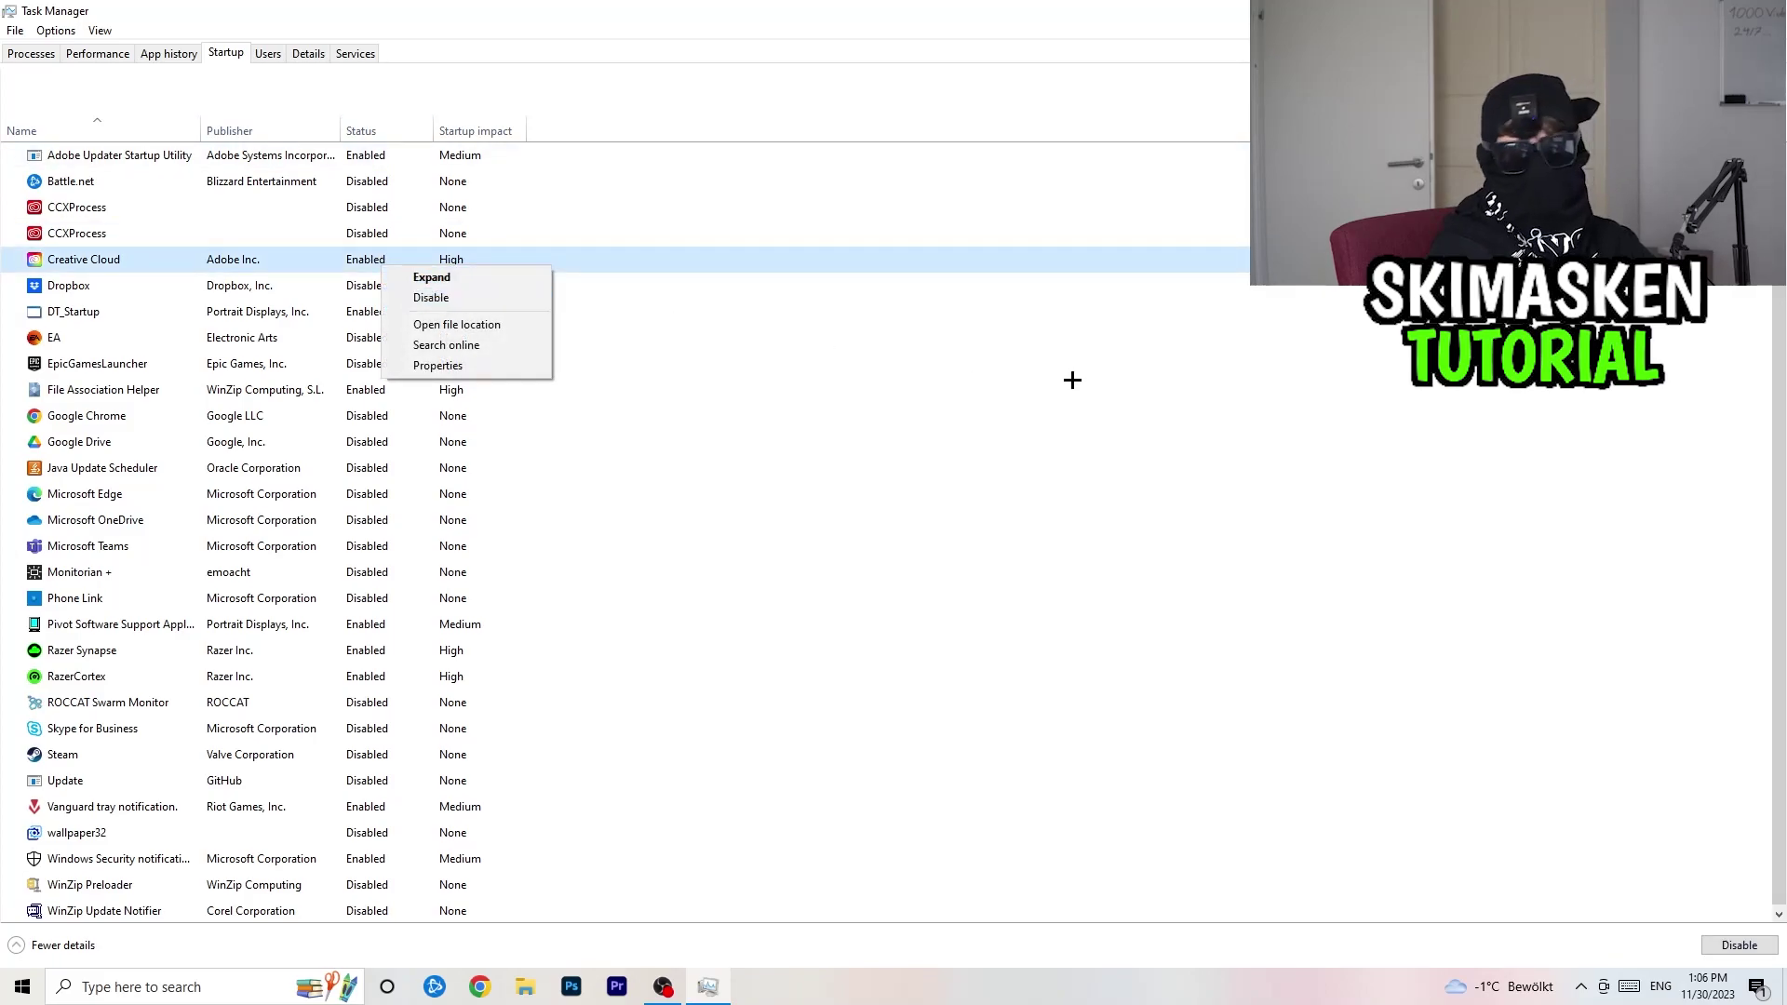
click(1070, 391)
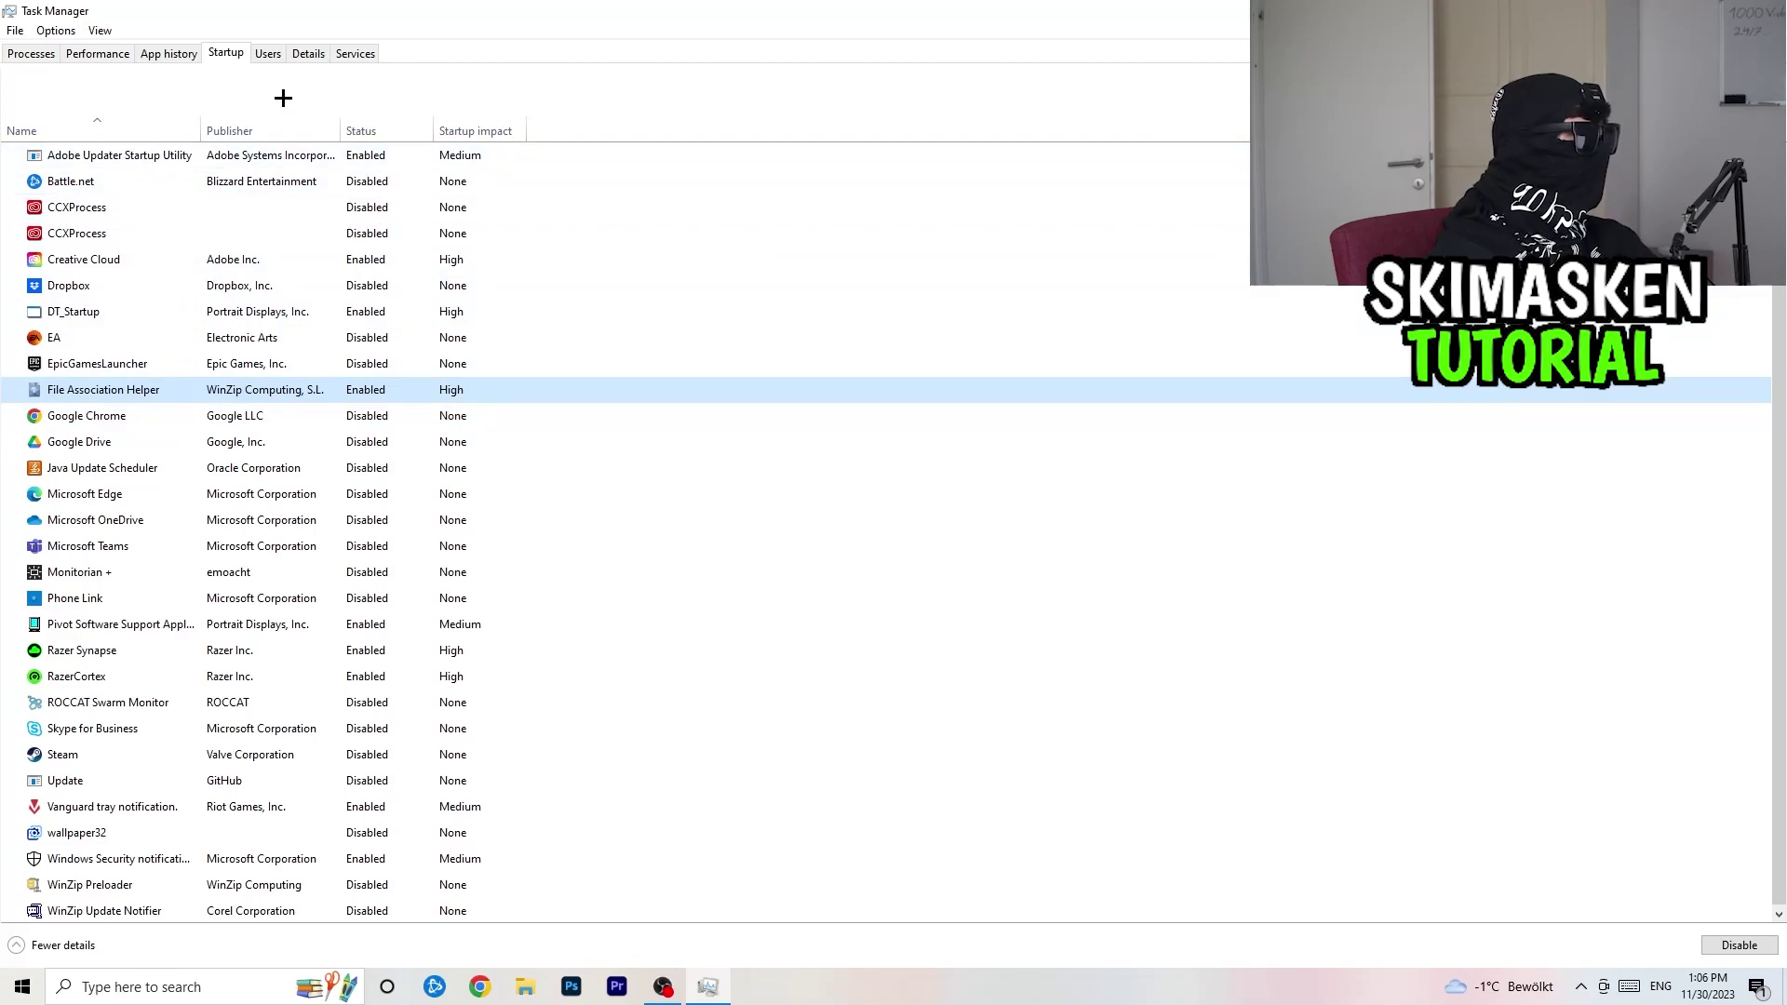
Examine the priority options of a chrome.exe process in the detailed process list, then close Task Manager.
click(311, 56)
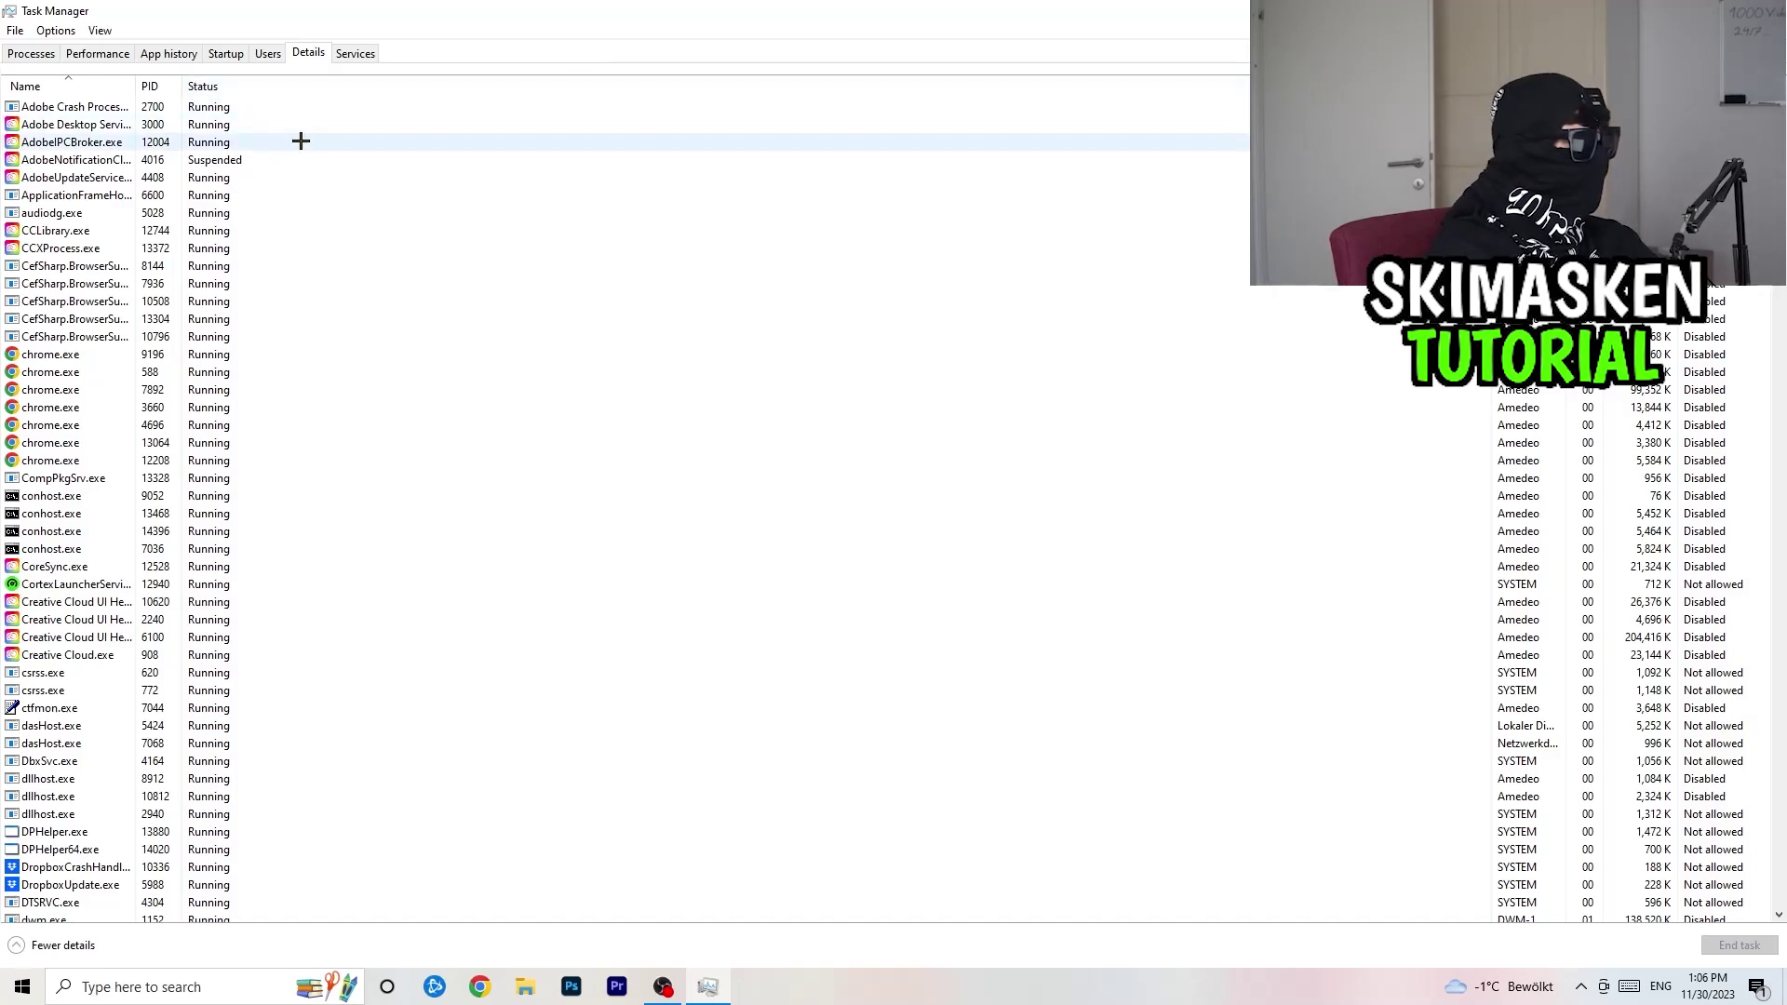
scroll(215, 534, down, 20)
scroll(224, 521, up, 20)
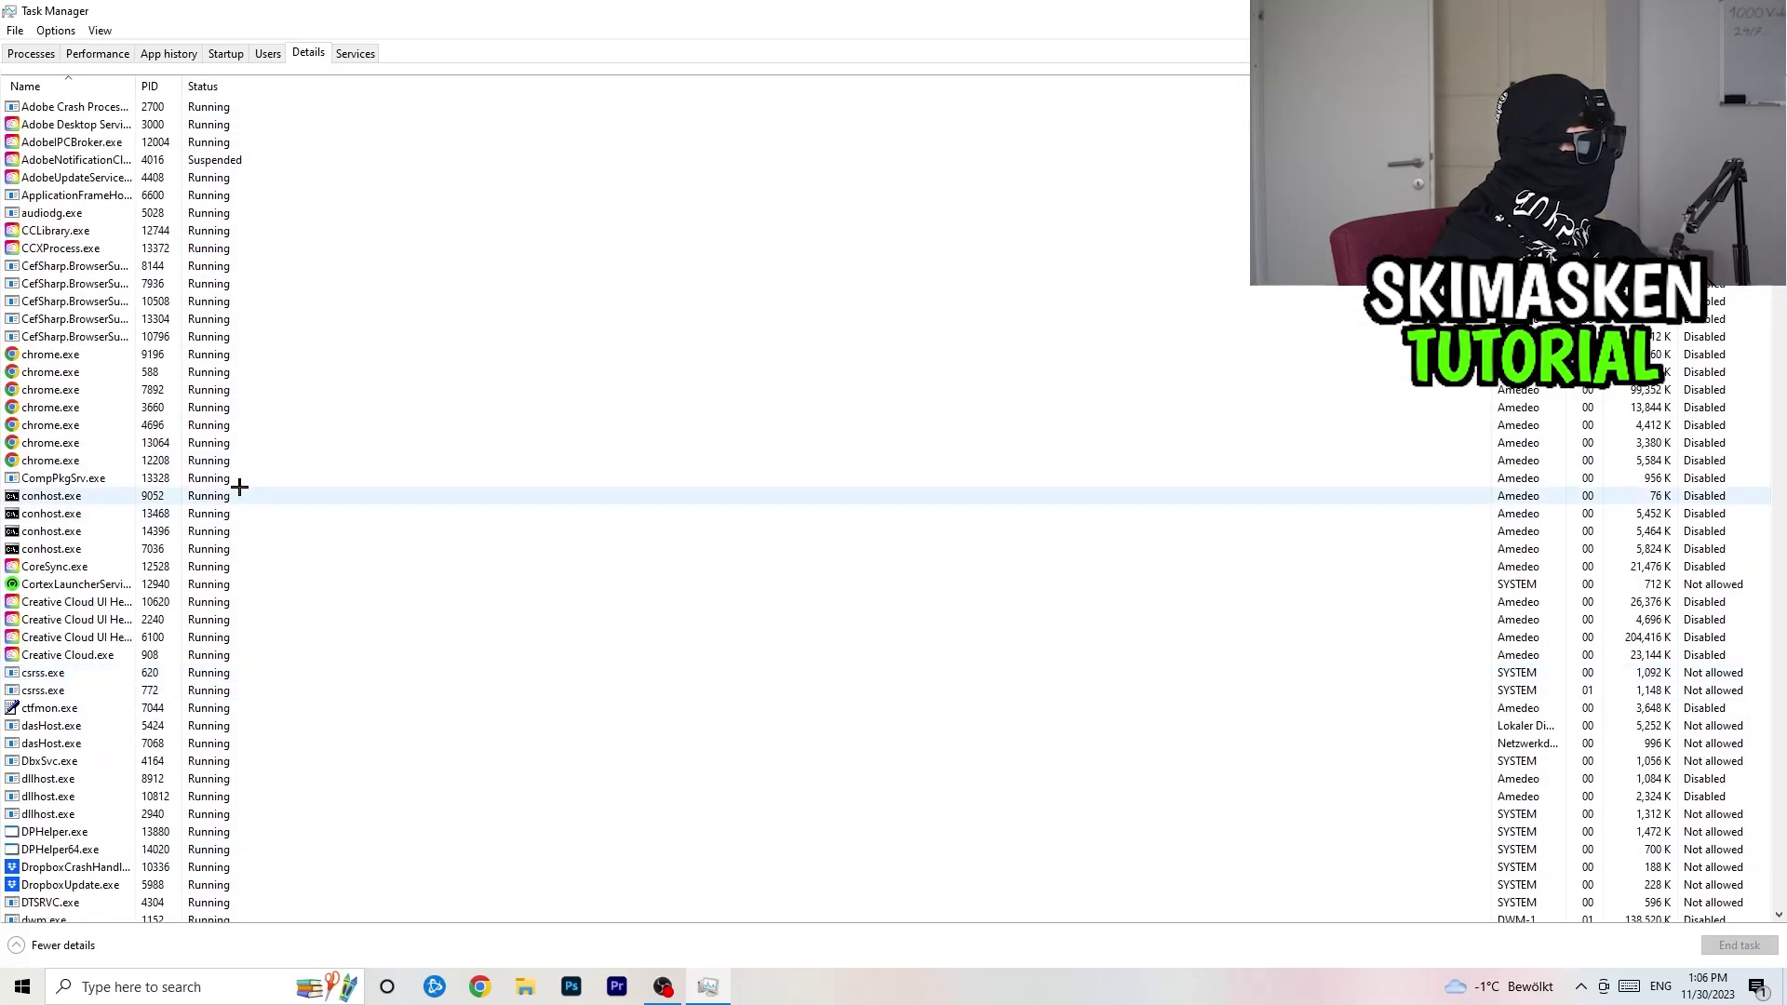
right_click(88, 405)
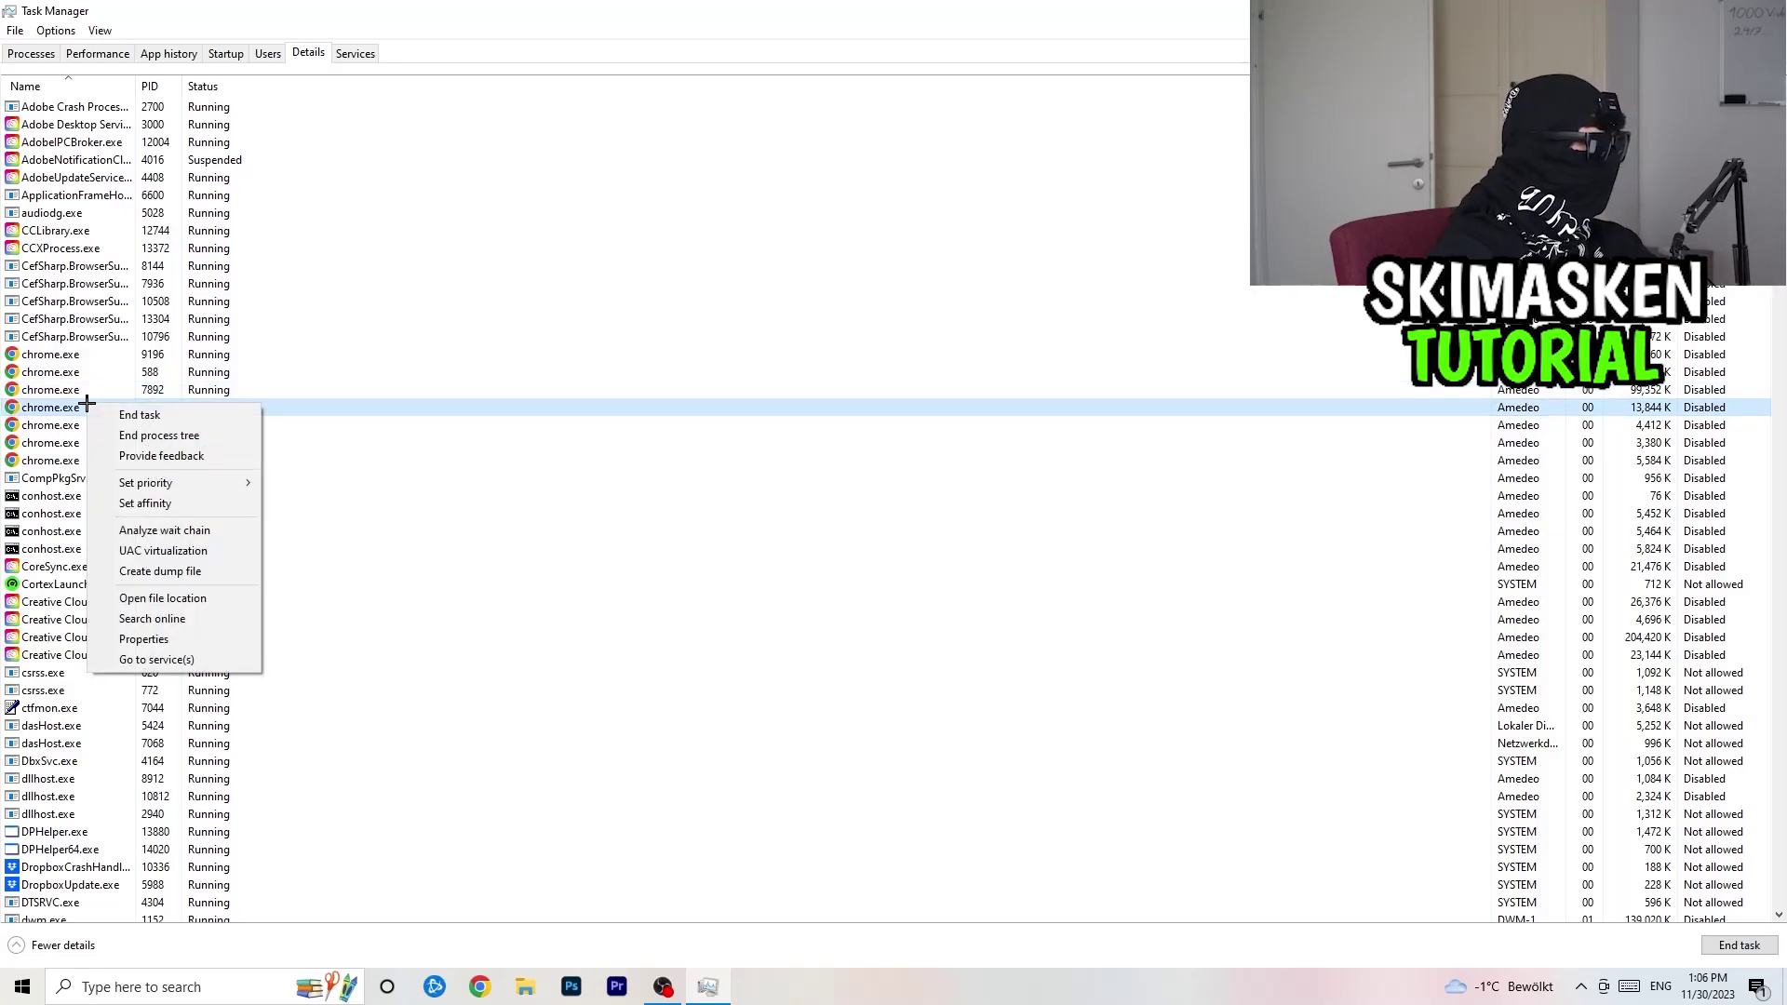
mouse_move(197, 483)
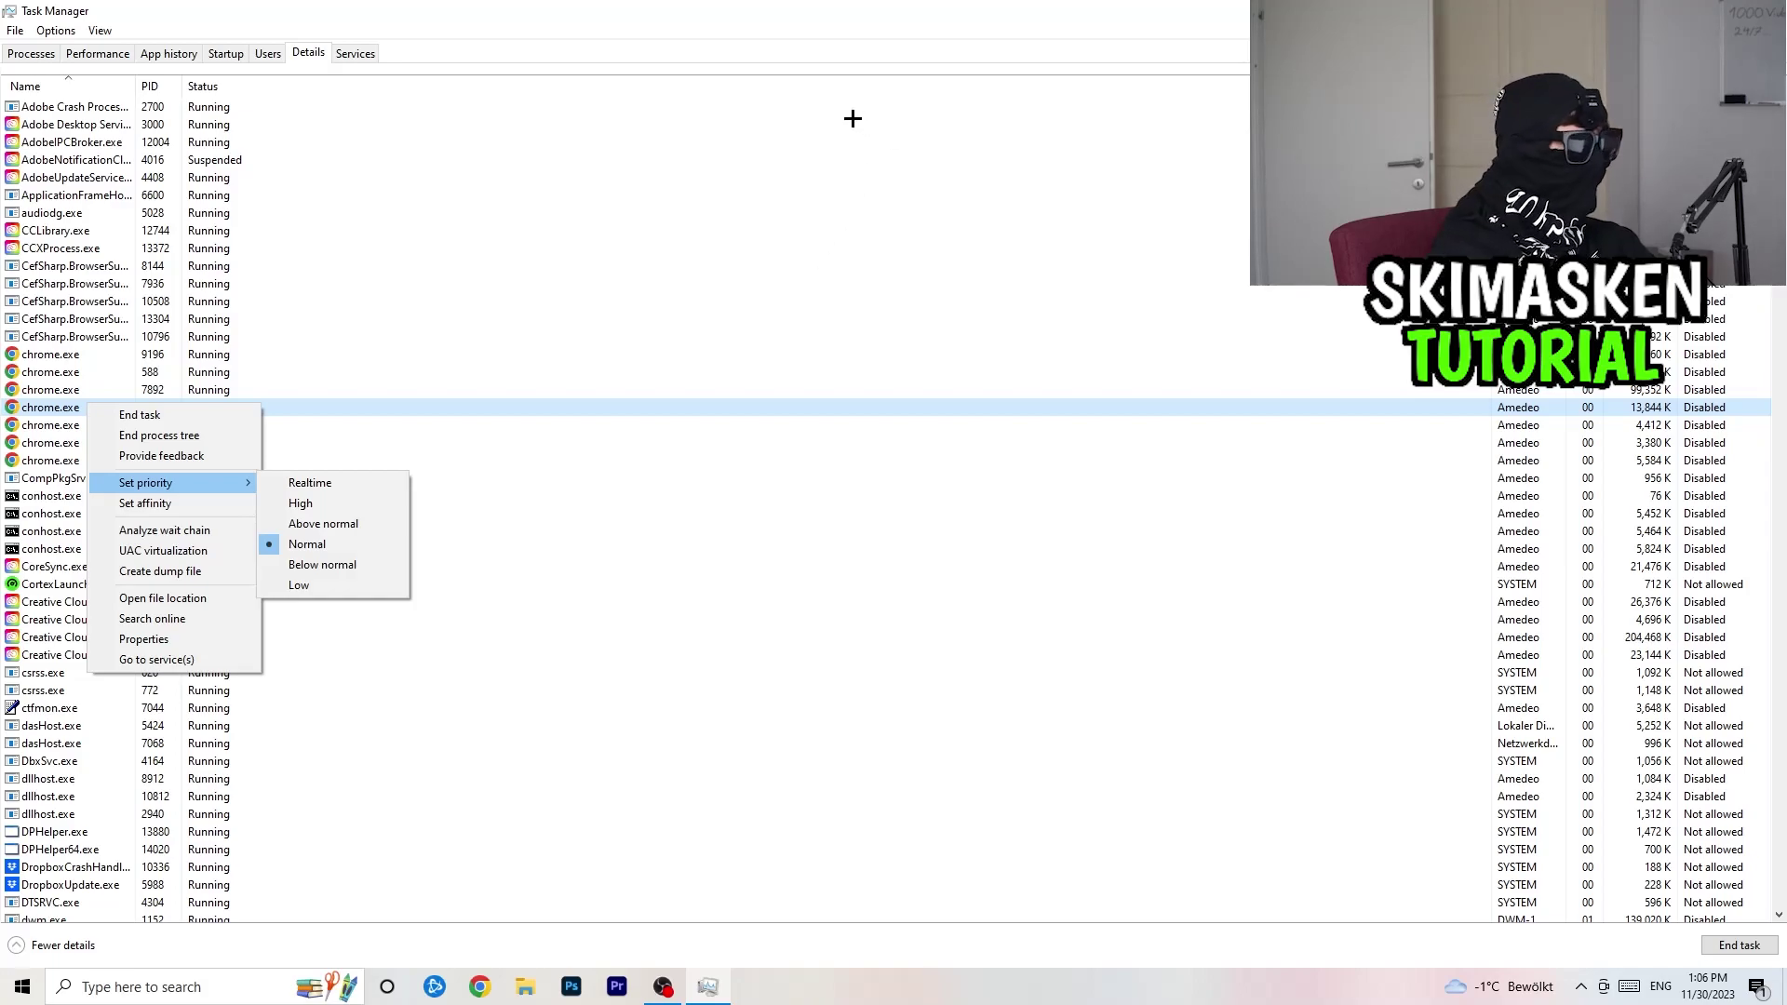
click(856, 62)
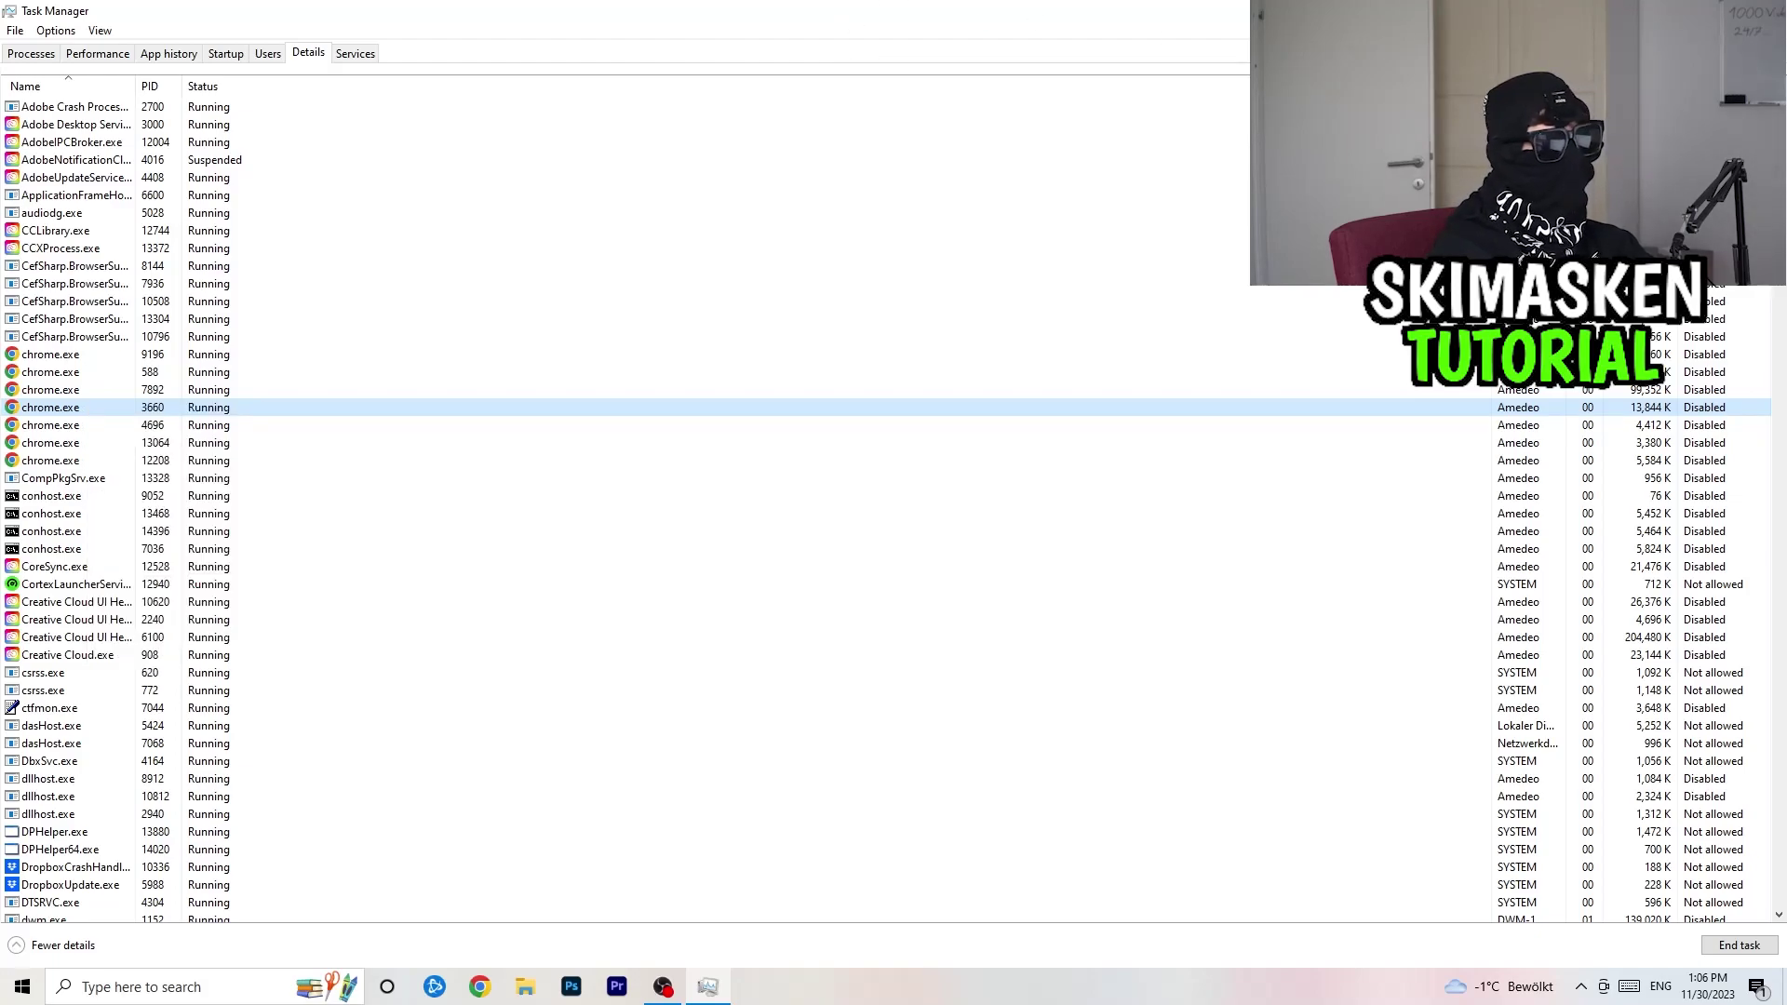
click(1765, 12)
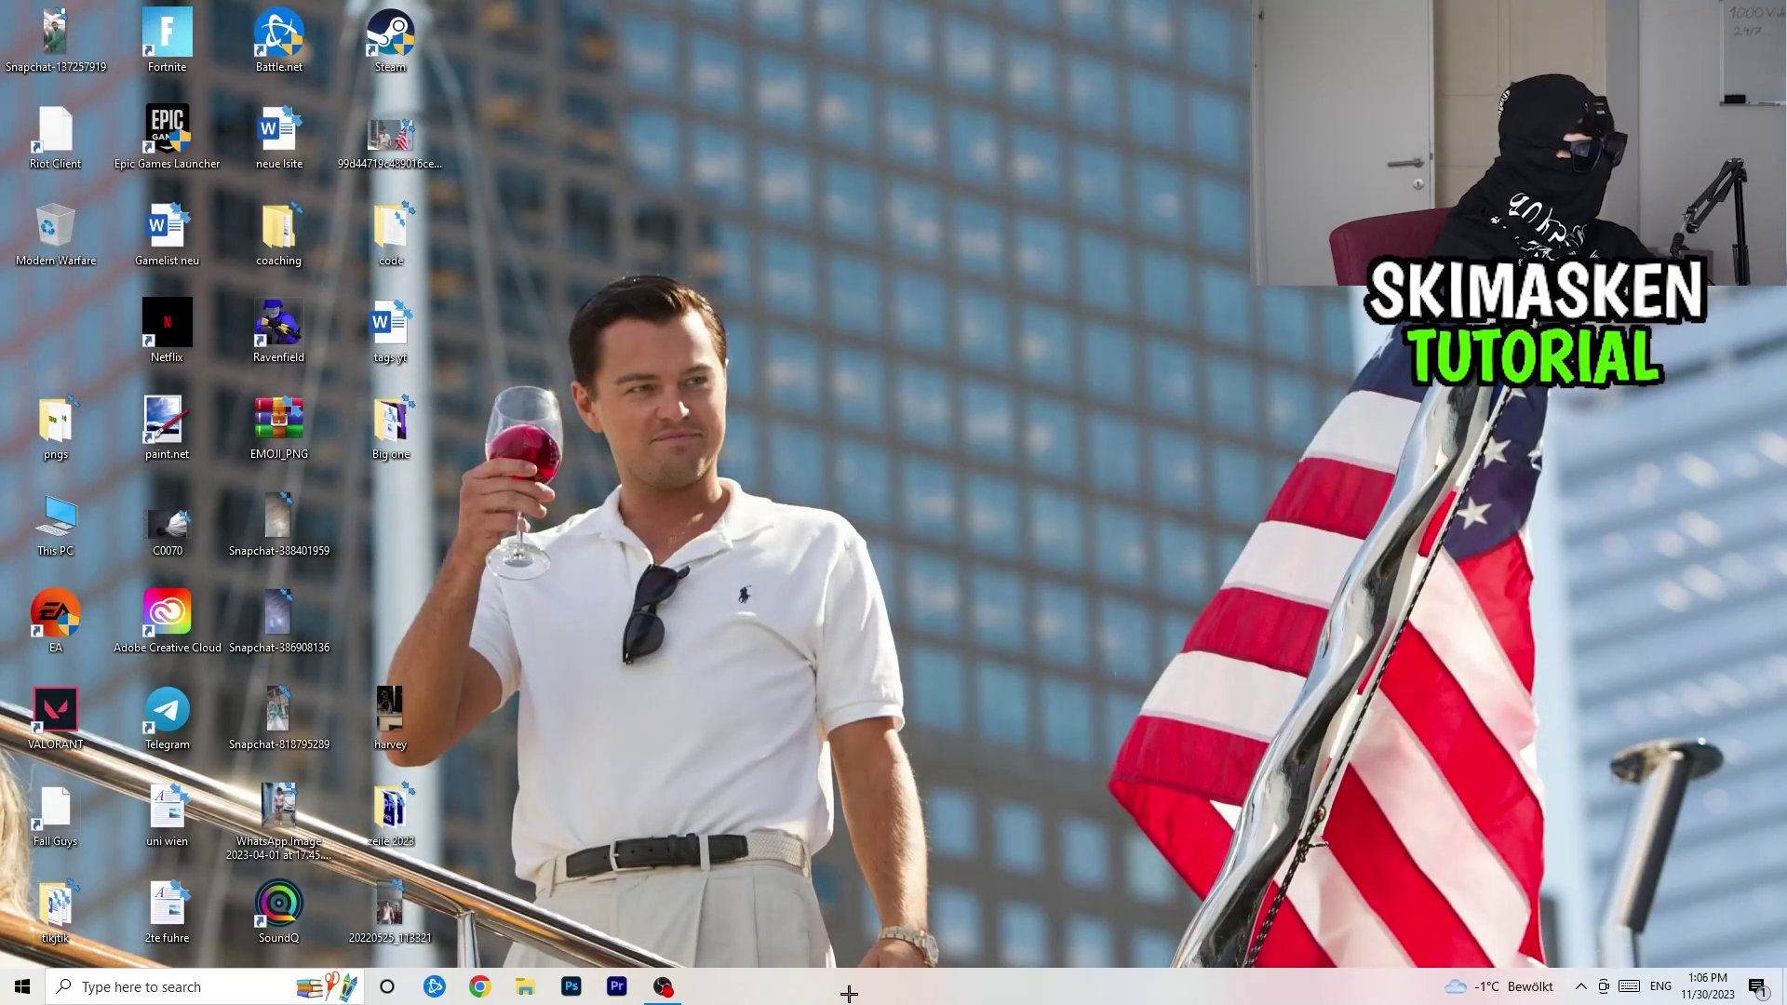
Open Windows Settings and check the Game Bar, Captures and Game Mode options under Gaming.
click(20, 989)
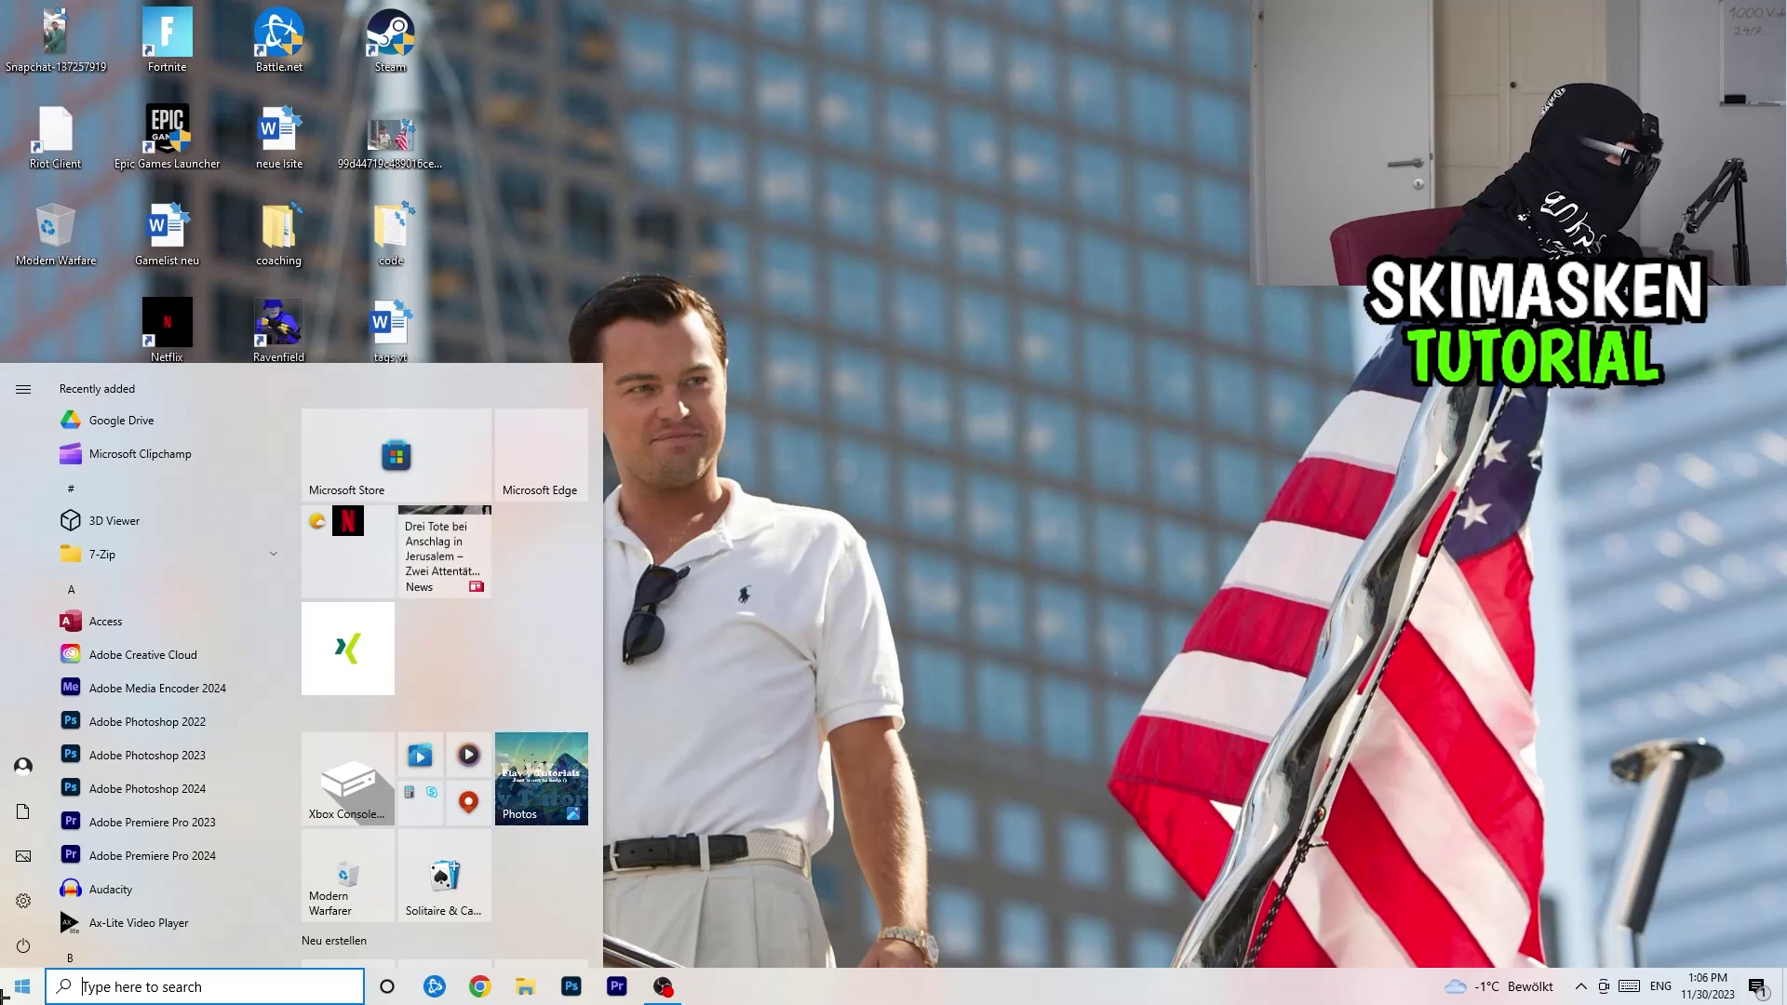
click(6, 900)
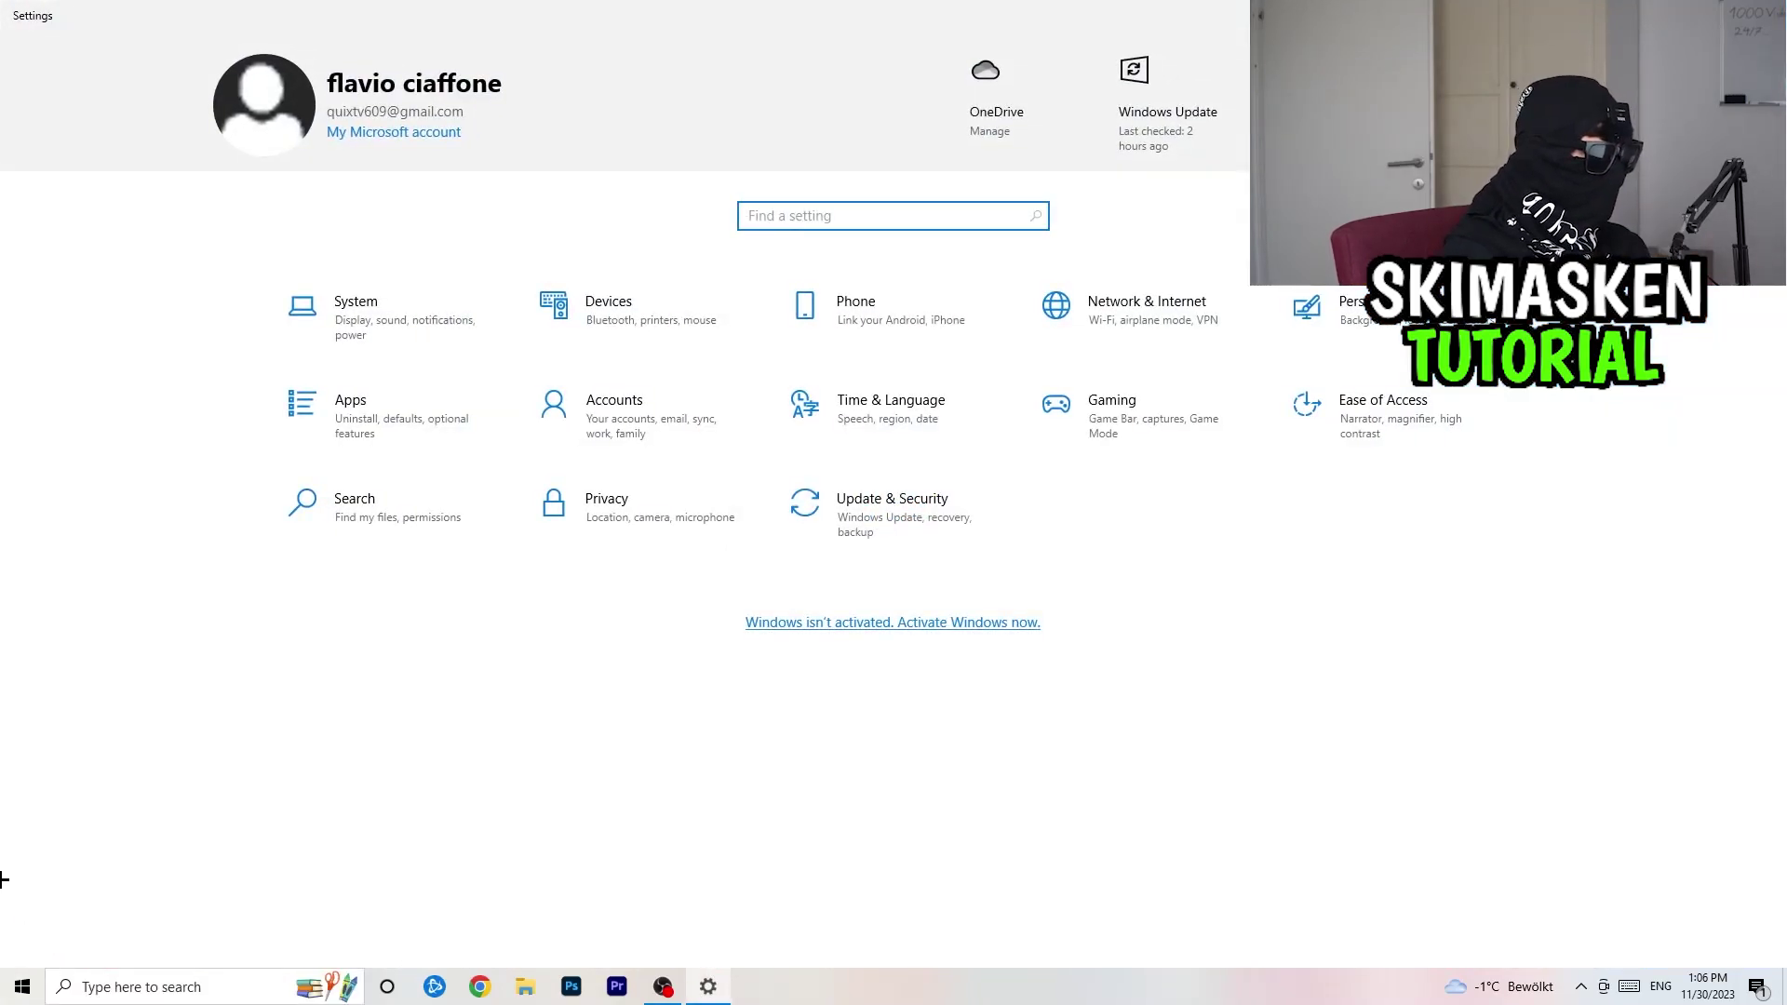
click(1084, 414)
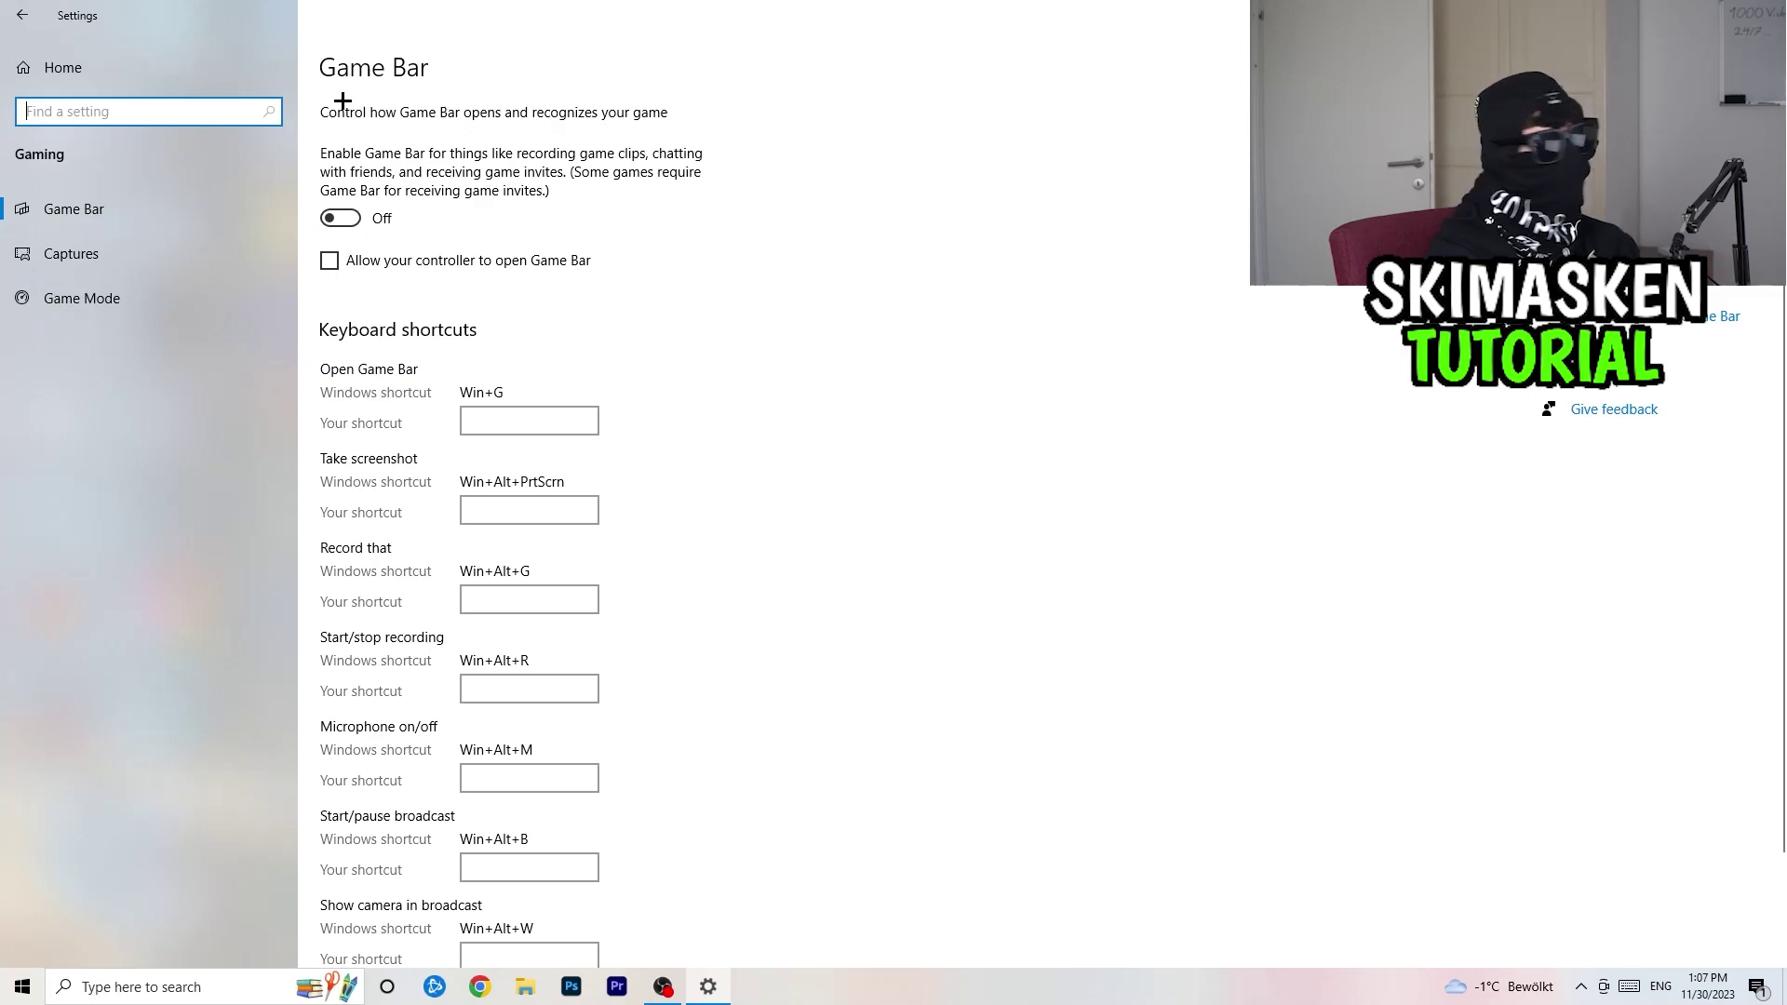
click(109, 263)
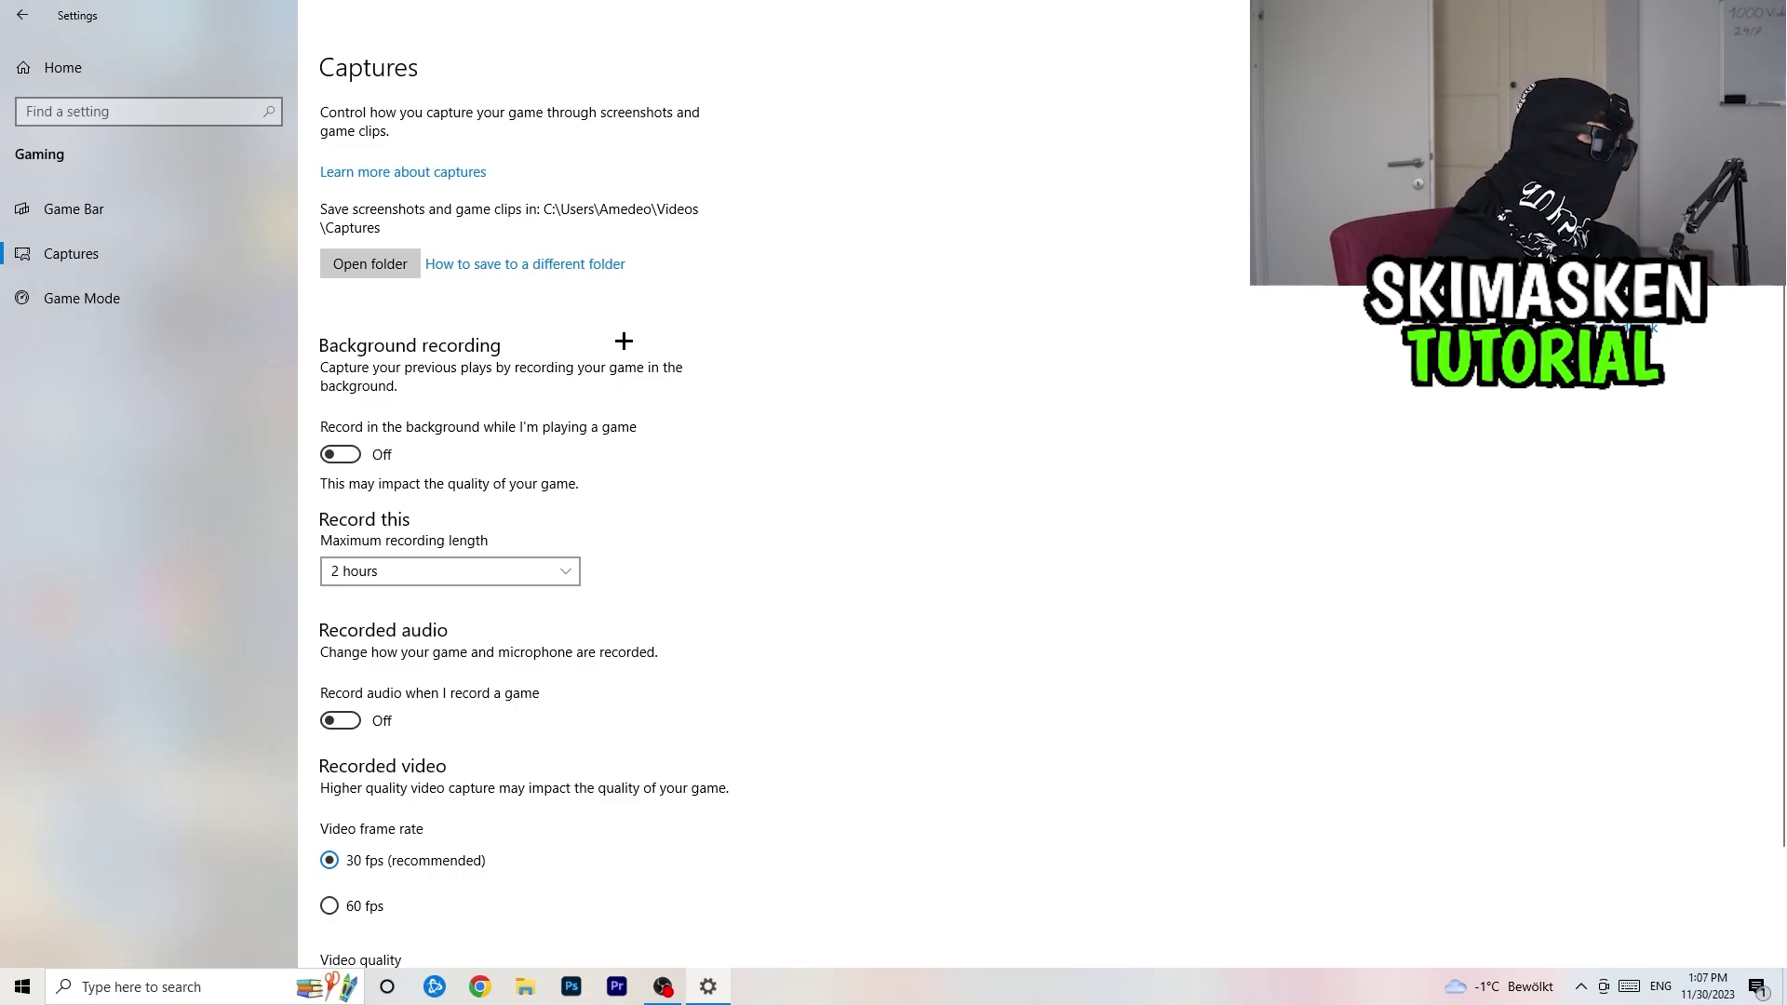
scroll(419, 316, down, 3)
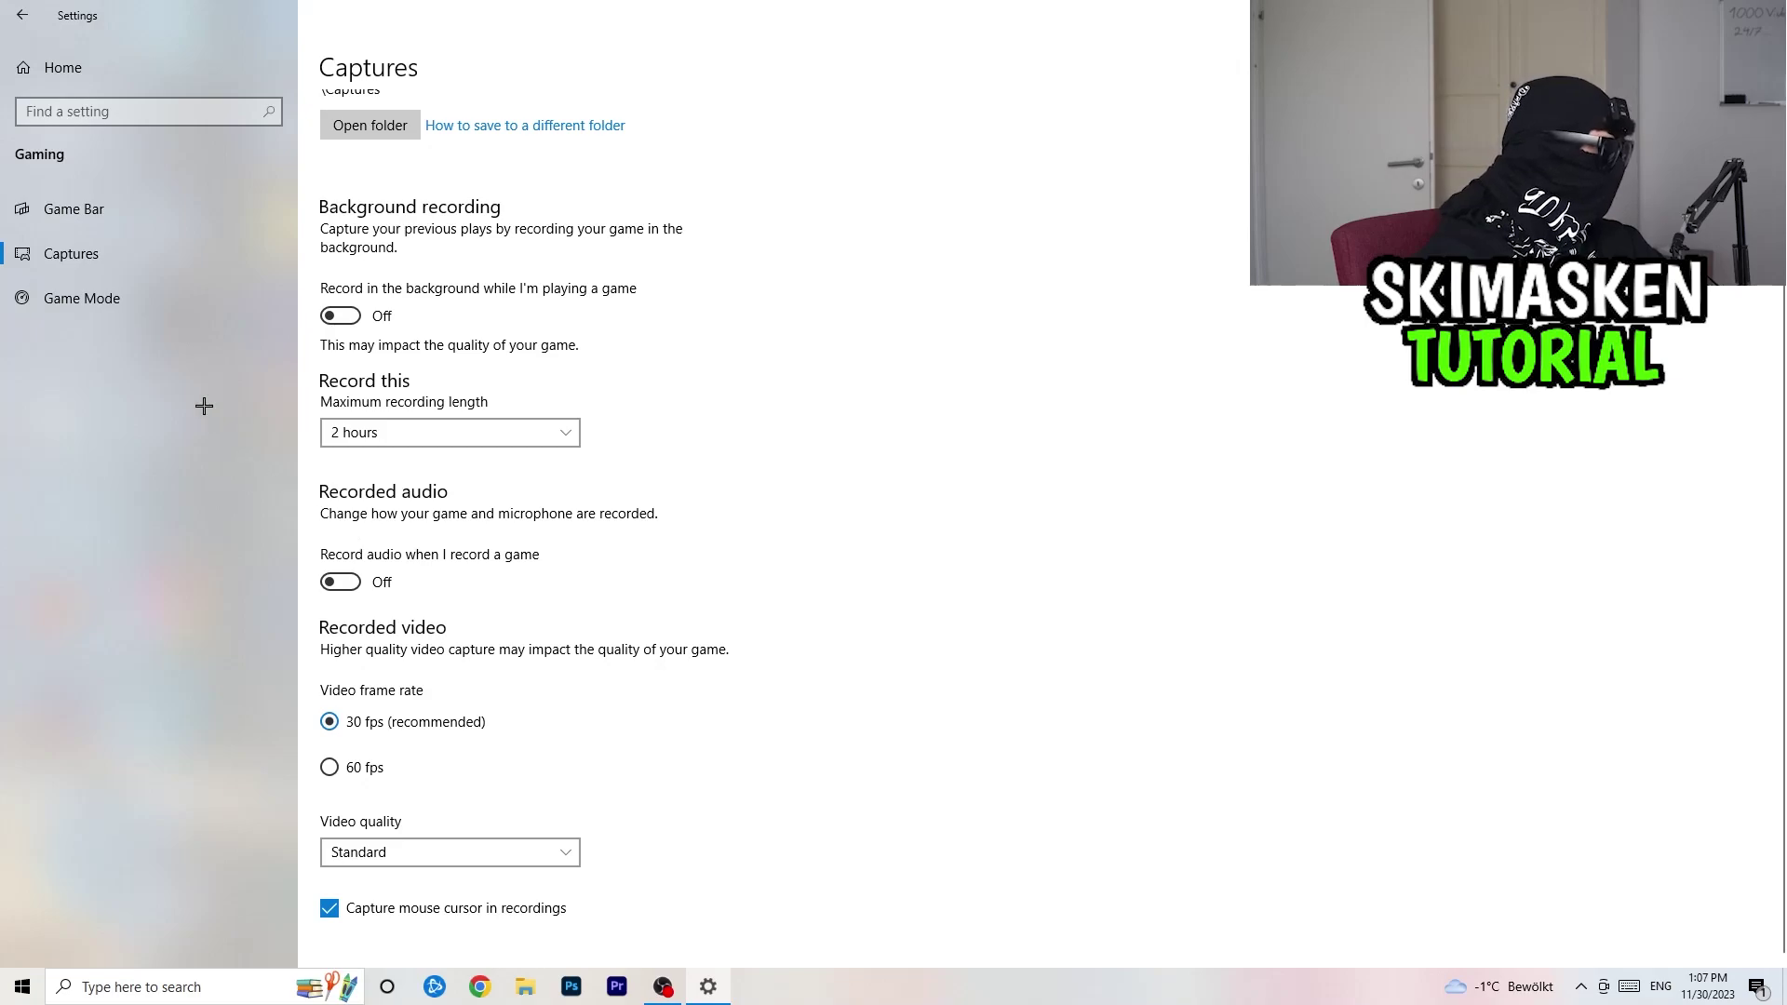
click(115, 298)
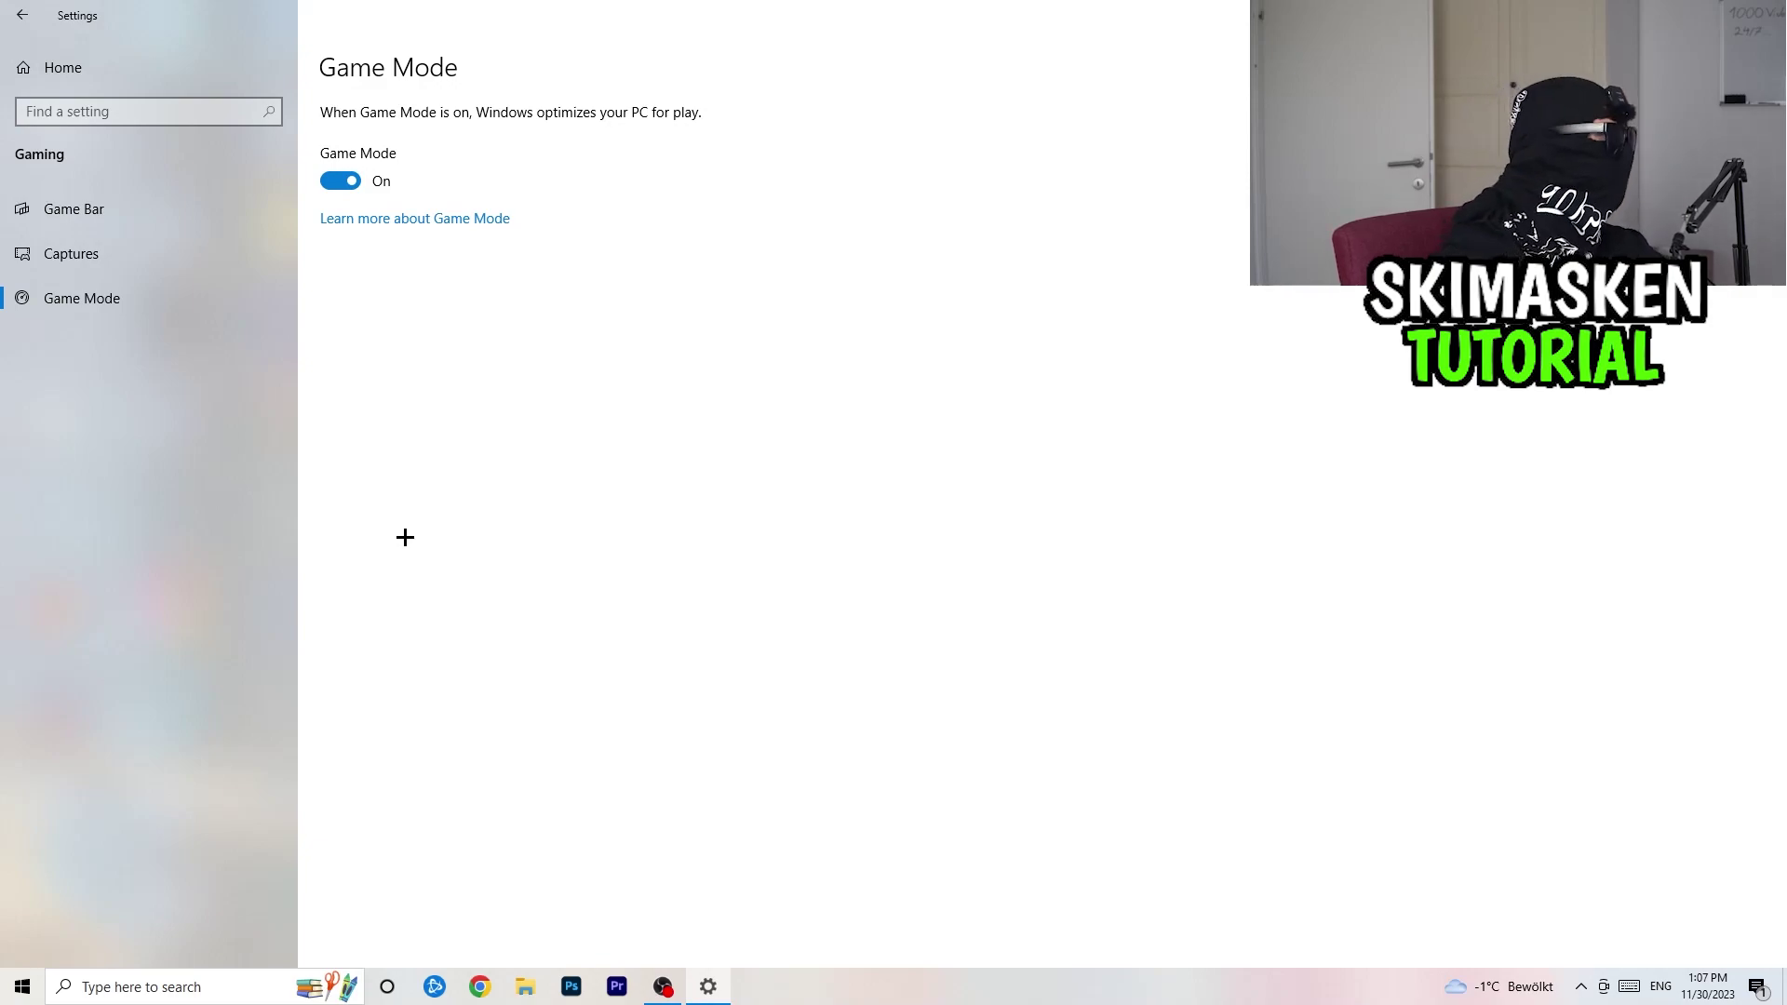
Open the System display settings and check the text scaling and display resolution options.
click(22, 15)
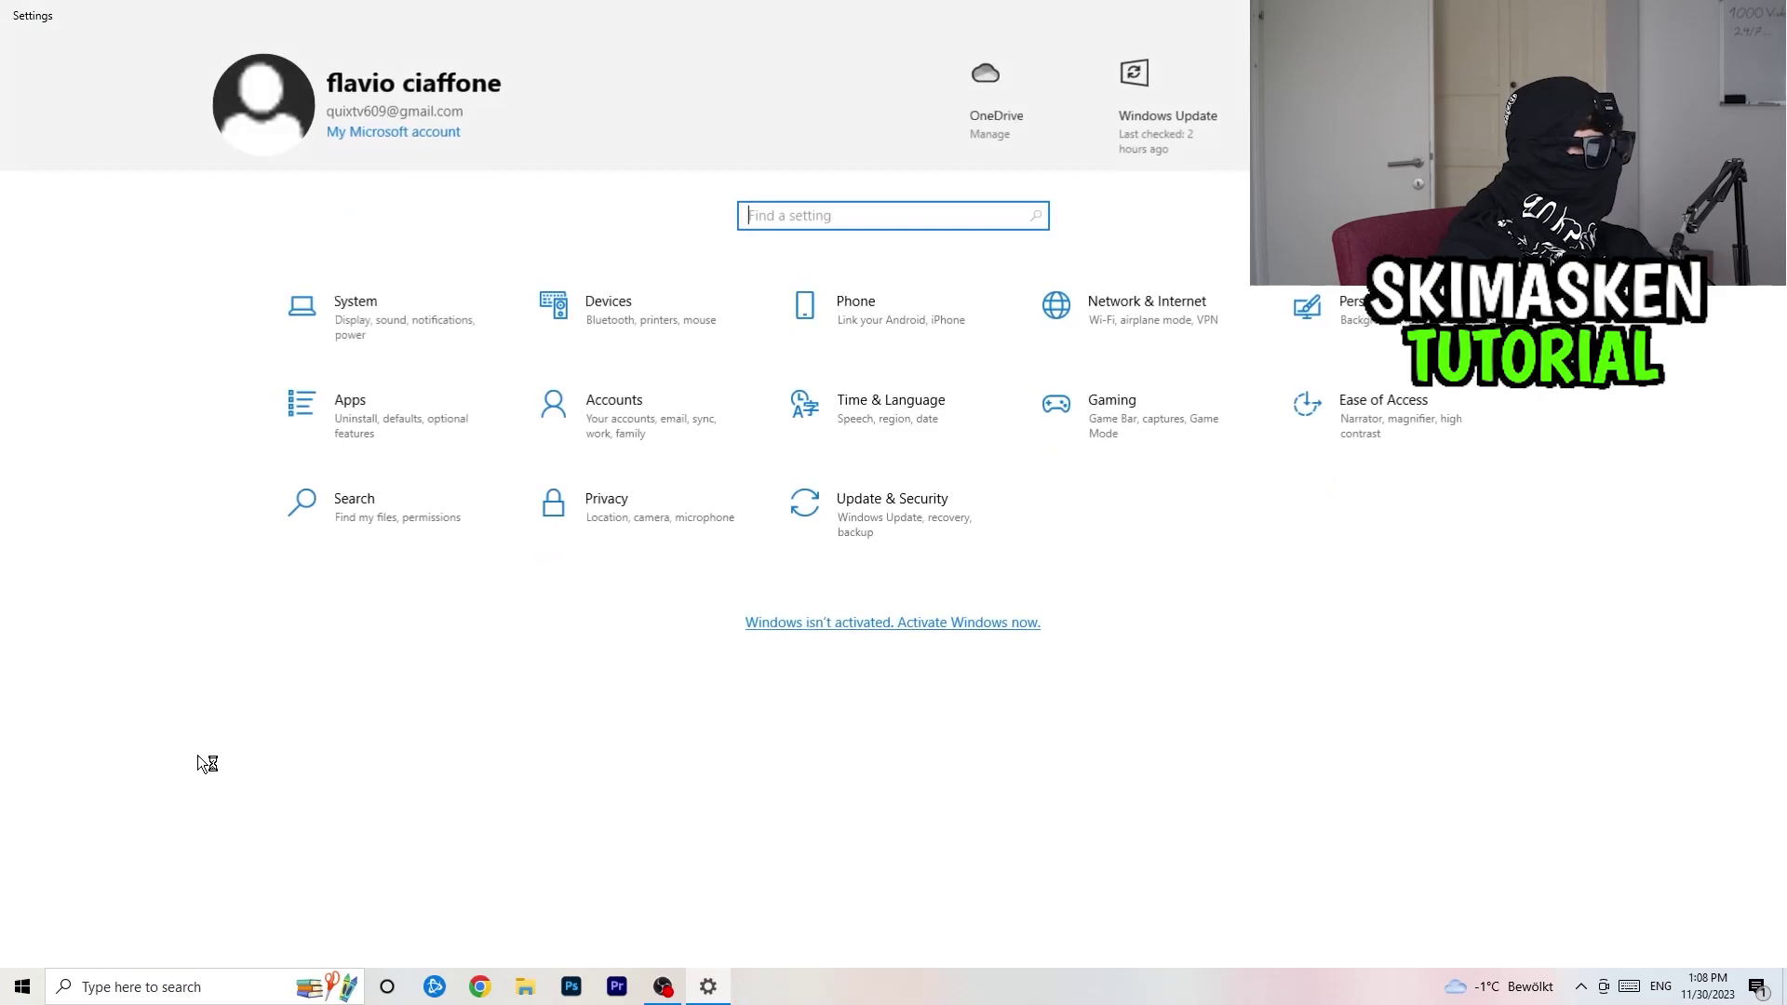
click(362, 331)
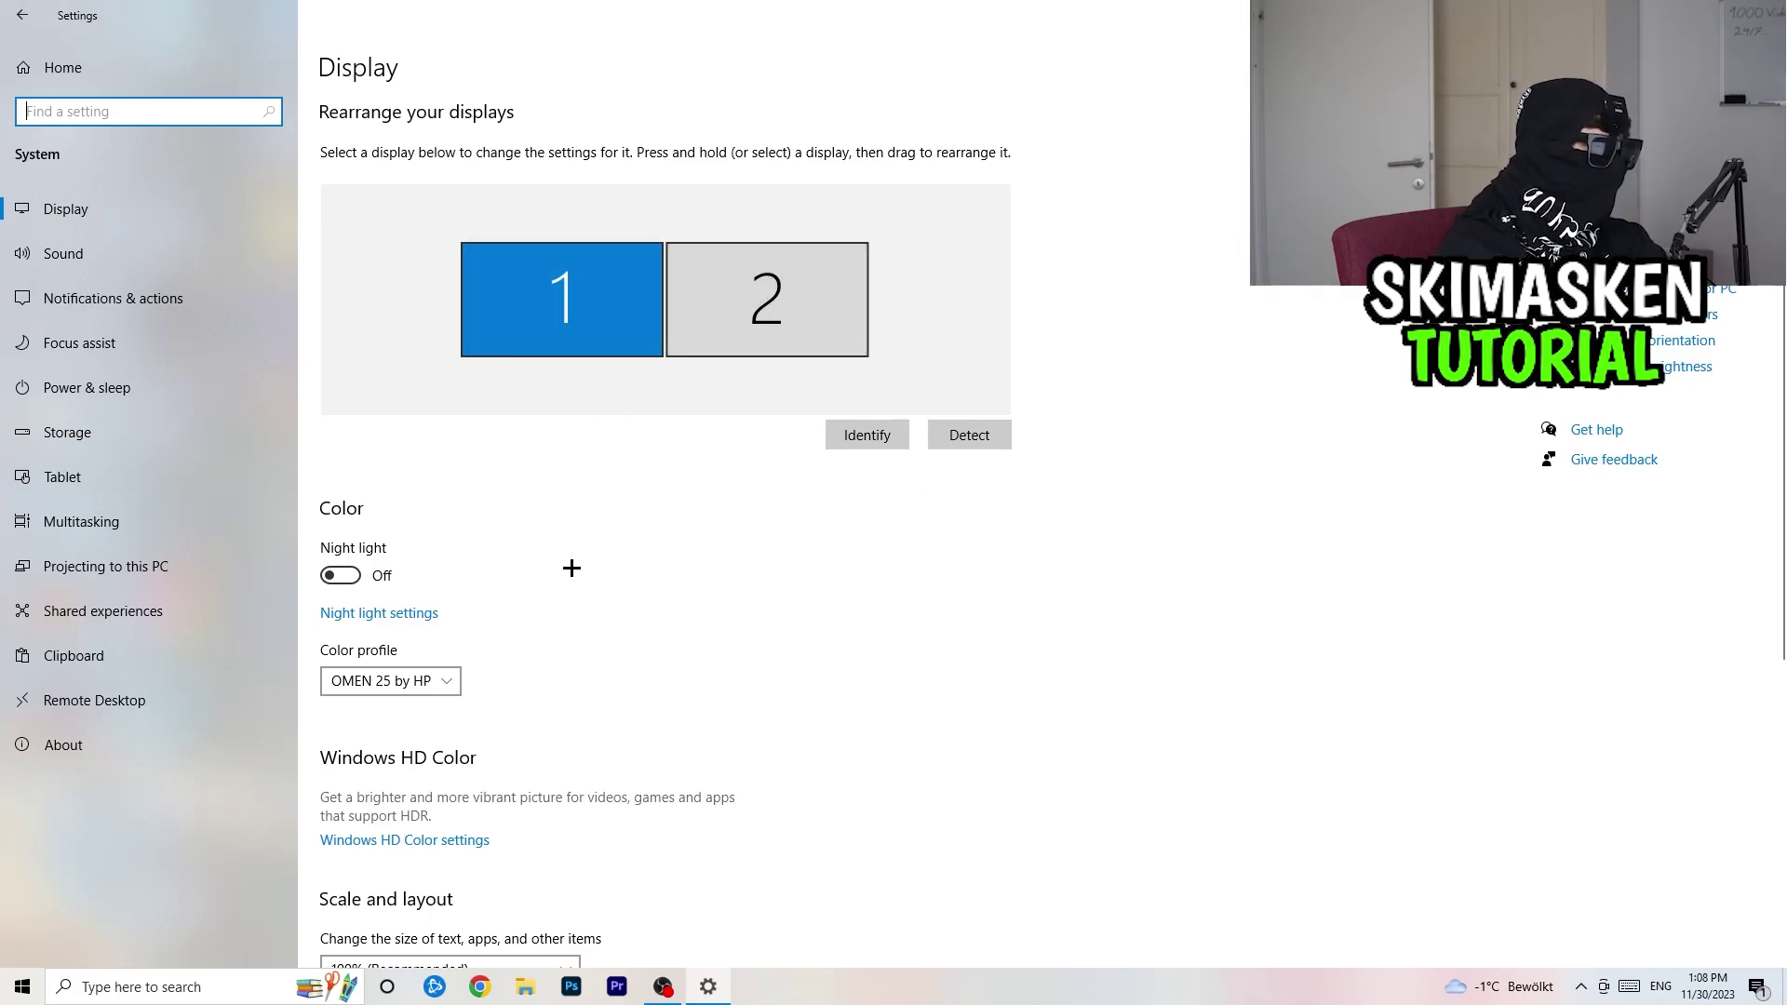
scroll(605, 466, down, 5)
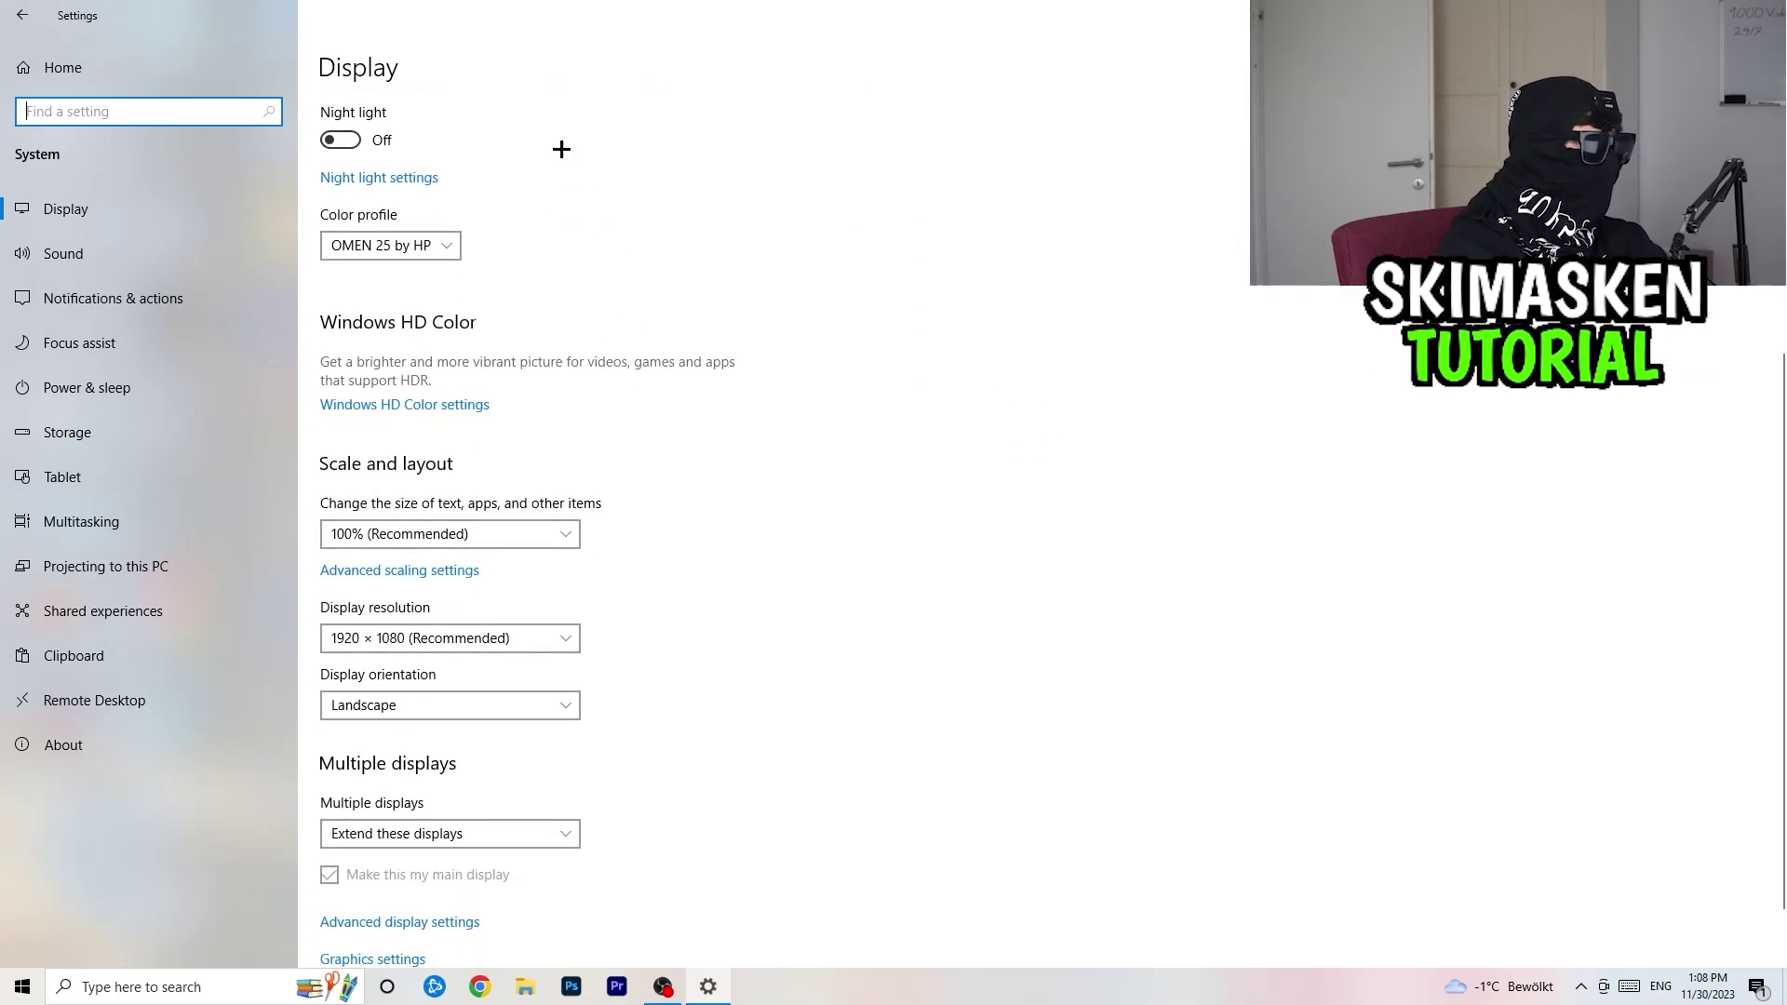
scroll(564, 167, down, 1)
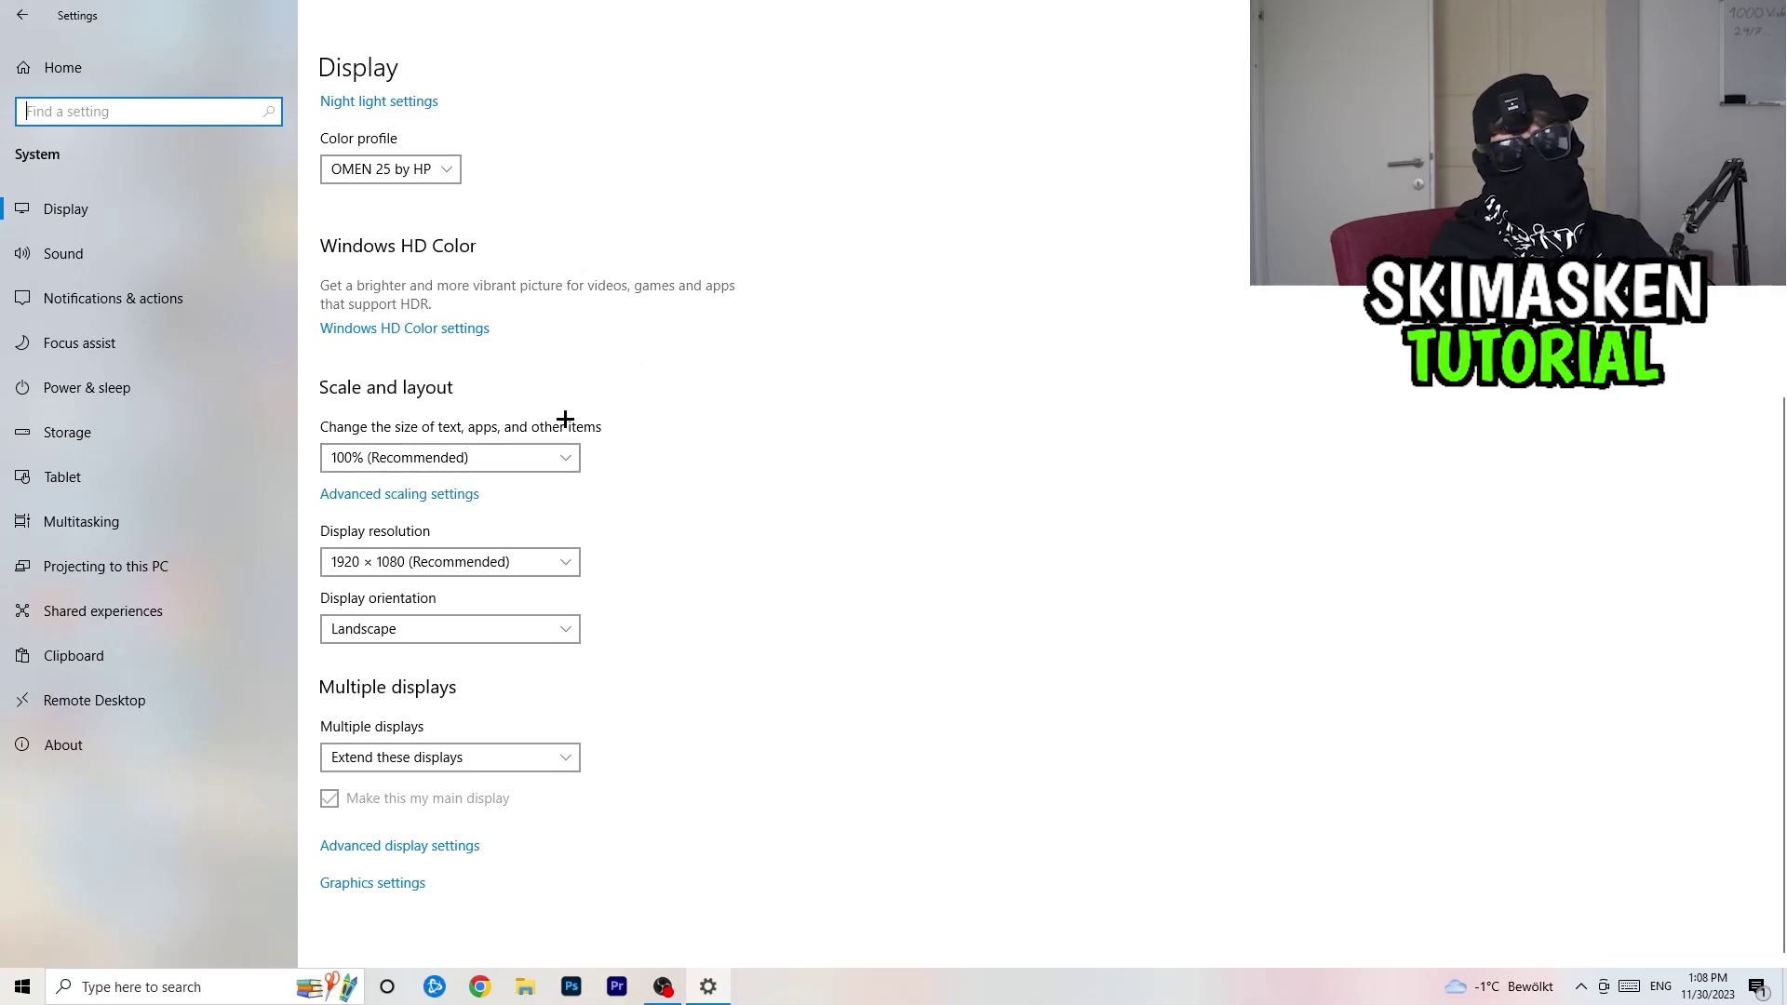
click(565, 456)
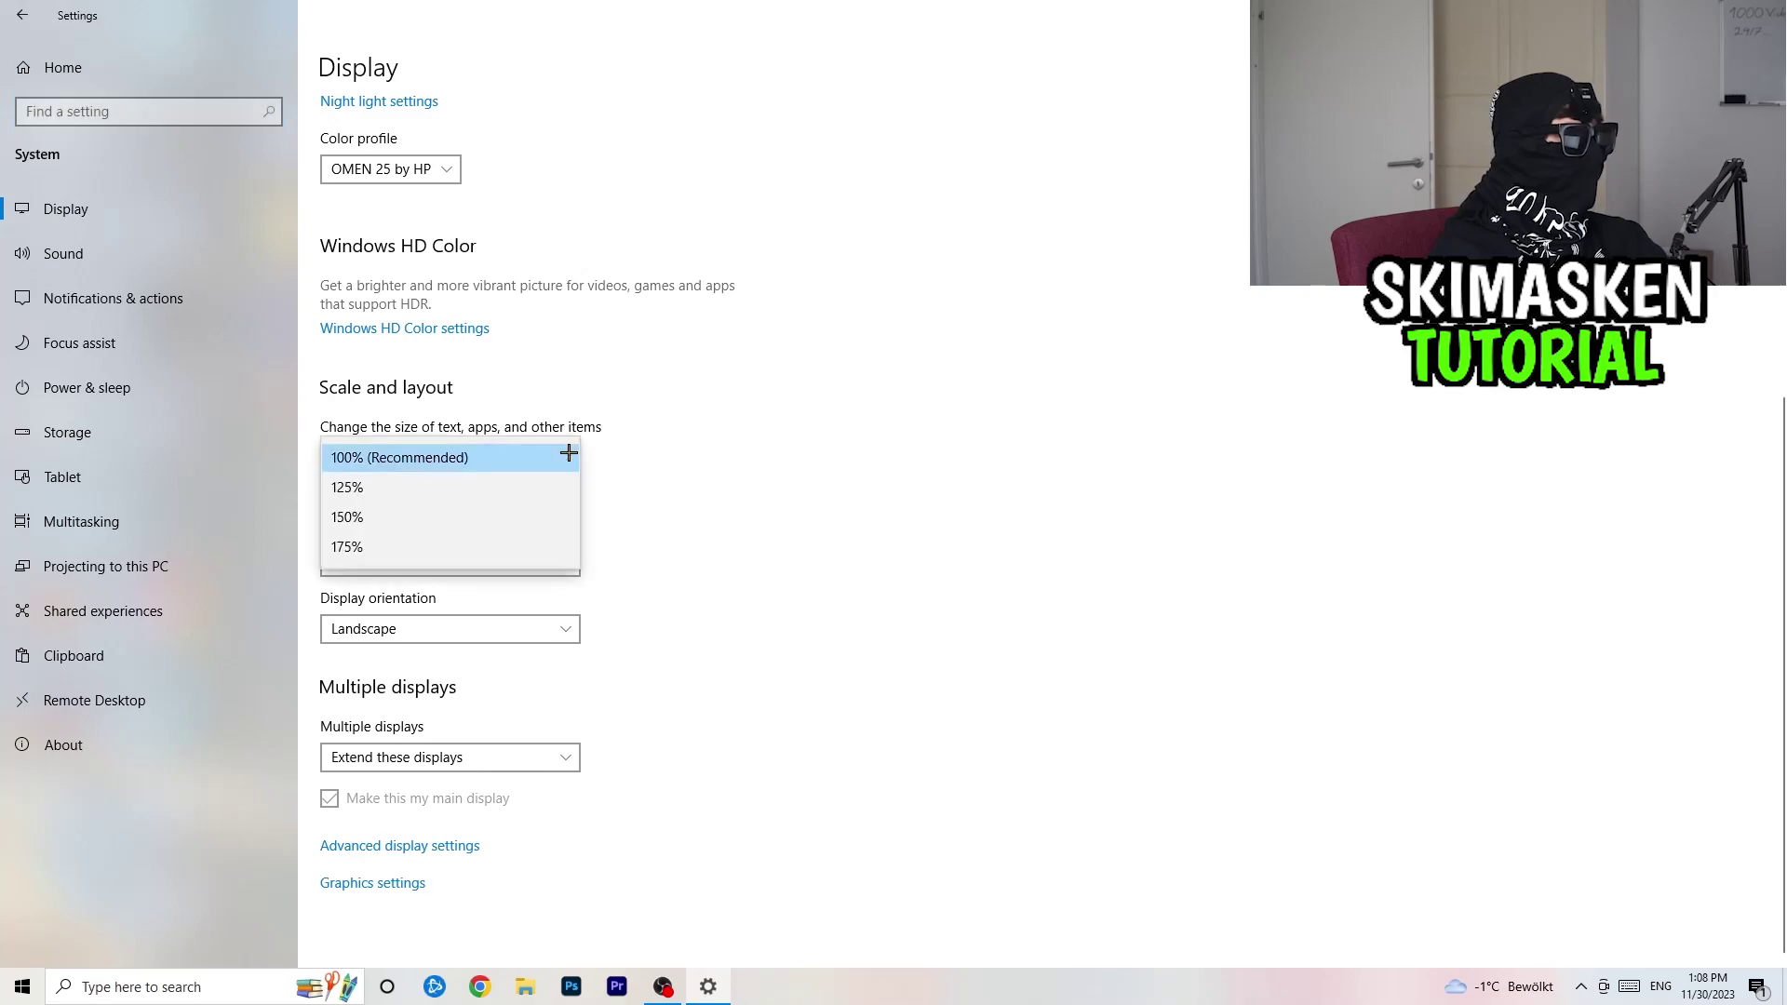
click(887, 429)
click(525, 561)
click(792, 478)
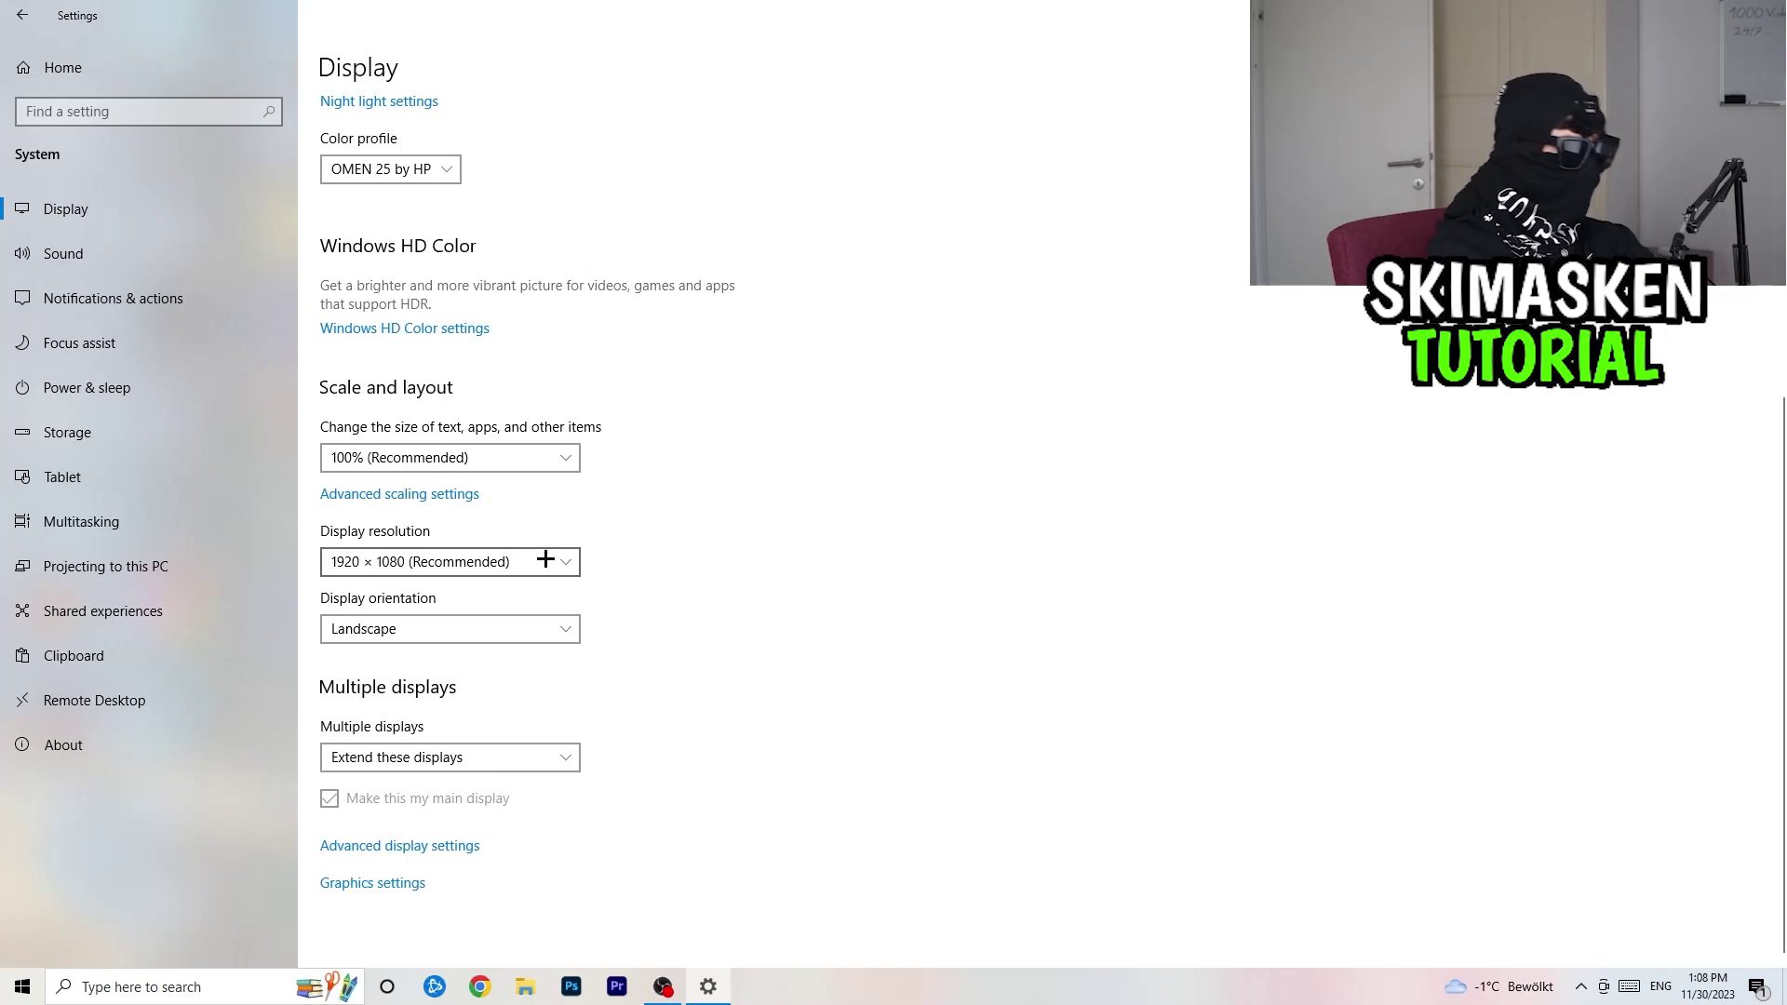
Open the additional power settings from Power & sleep, review the available power plans including the additional ones, and close Power Options.
click(163, 382)
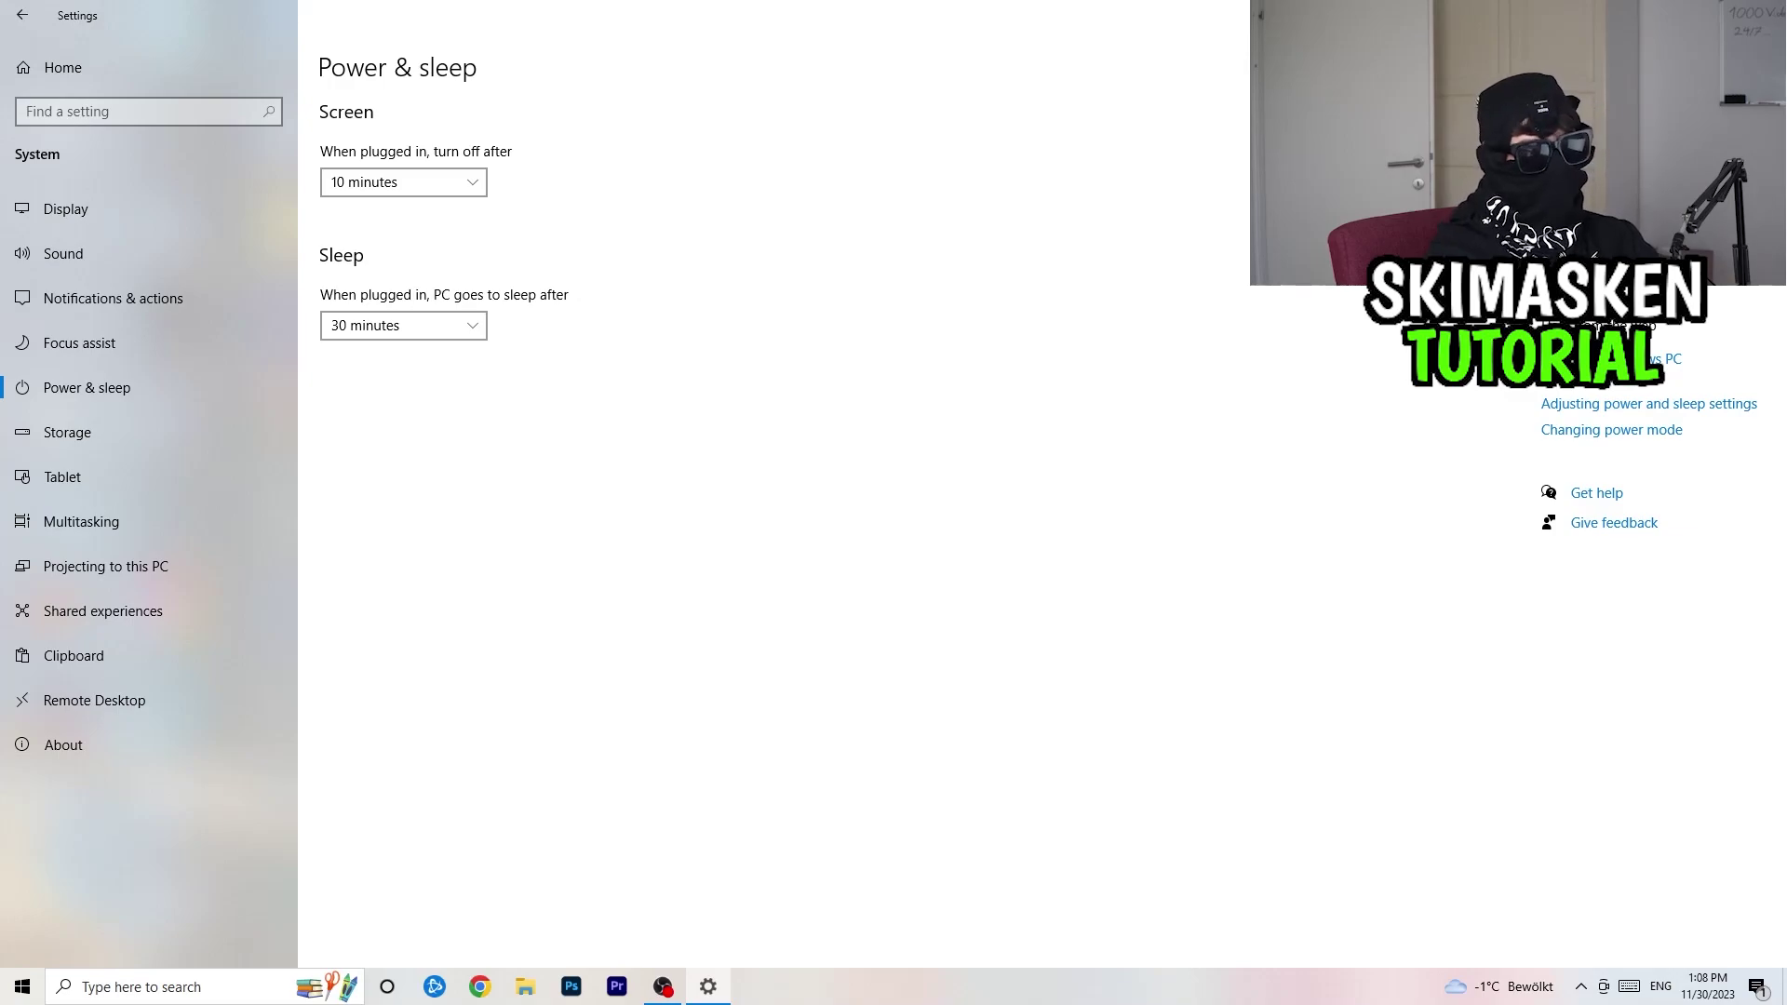
click(1617, 262)
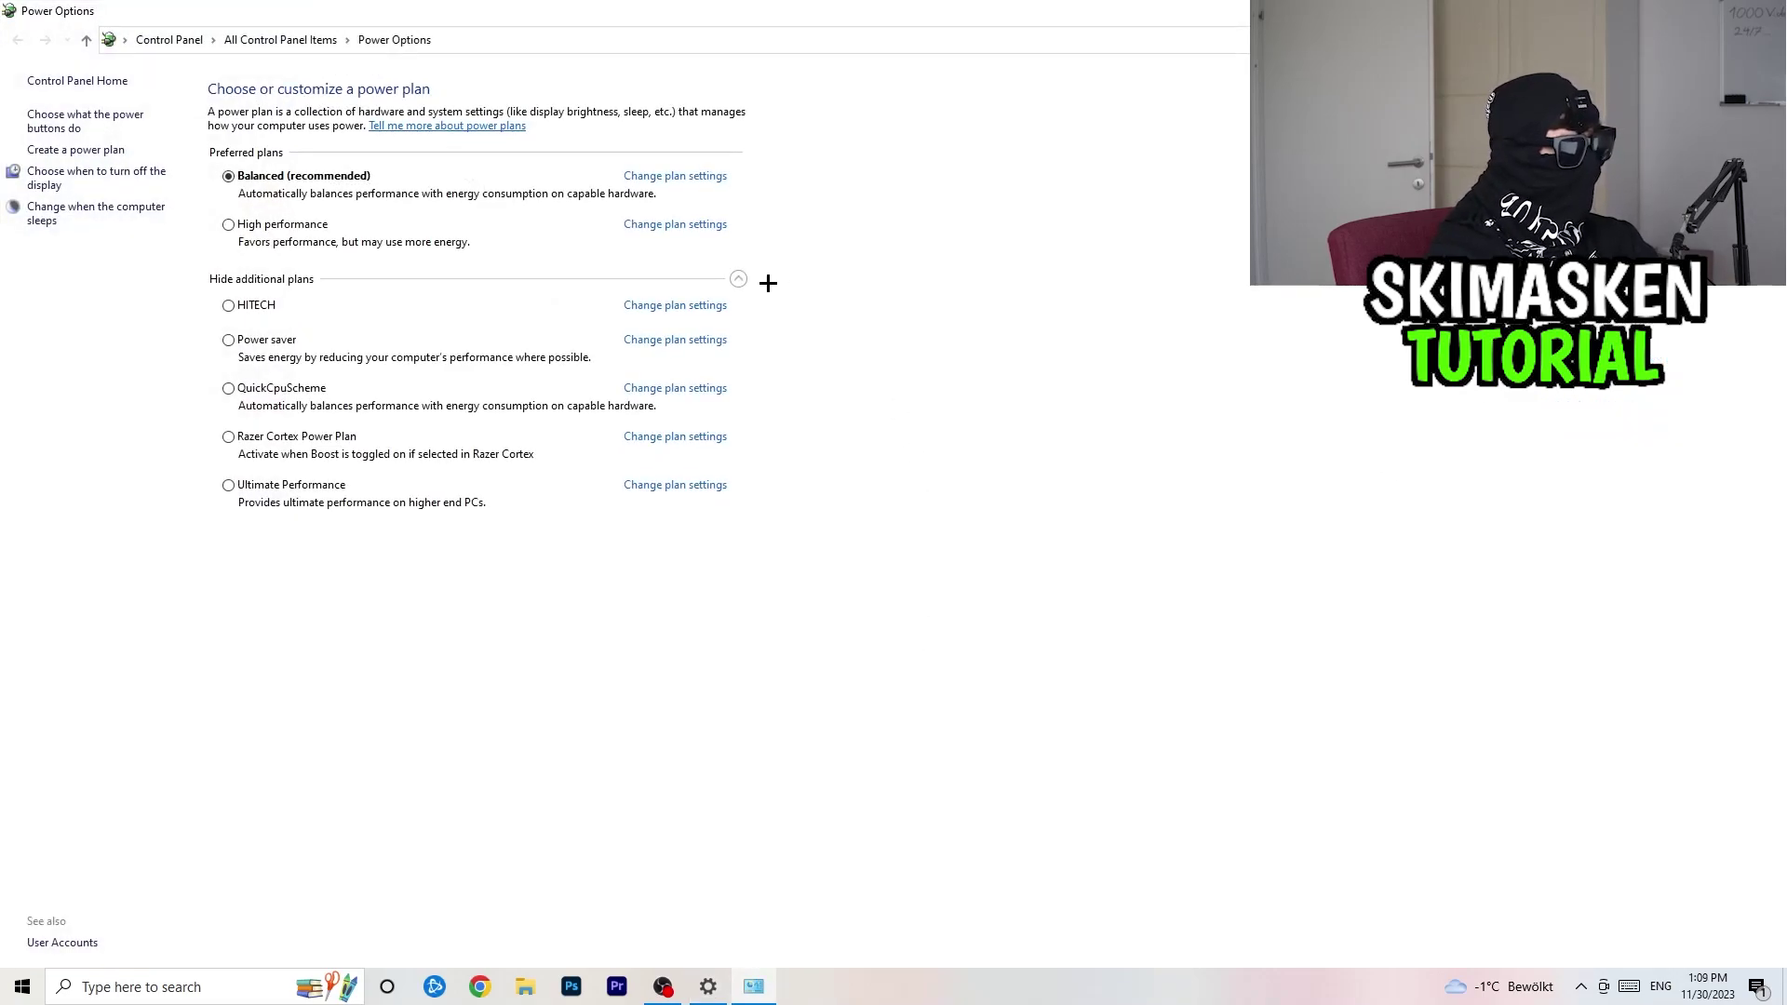
click(740, 278)
click(740, 279)
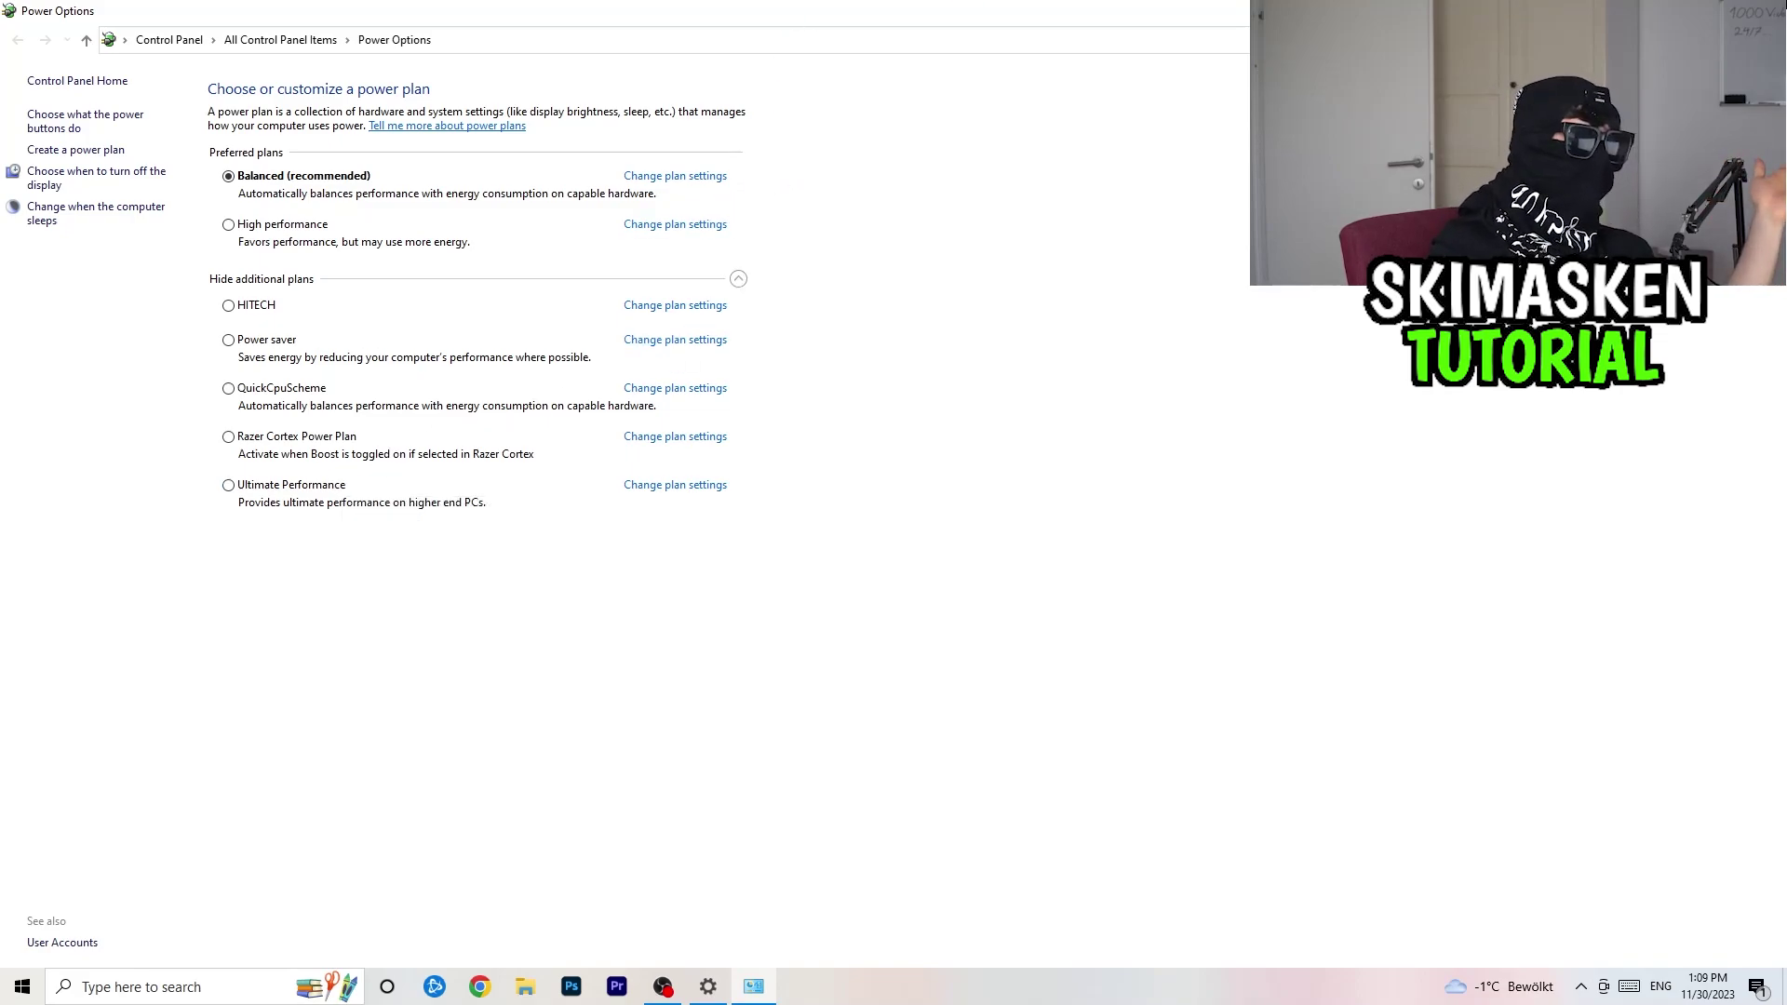
click(1765, 10)
Open the Storage Sense configuration and check its run frequency choices and the cleanup options, including Clean now.
click(148, 427)
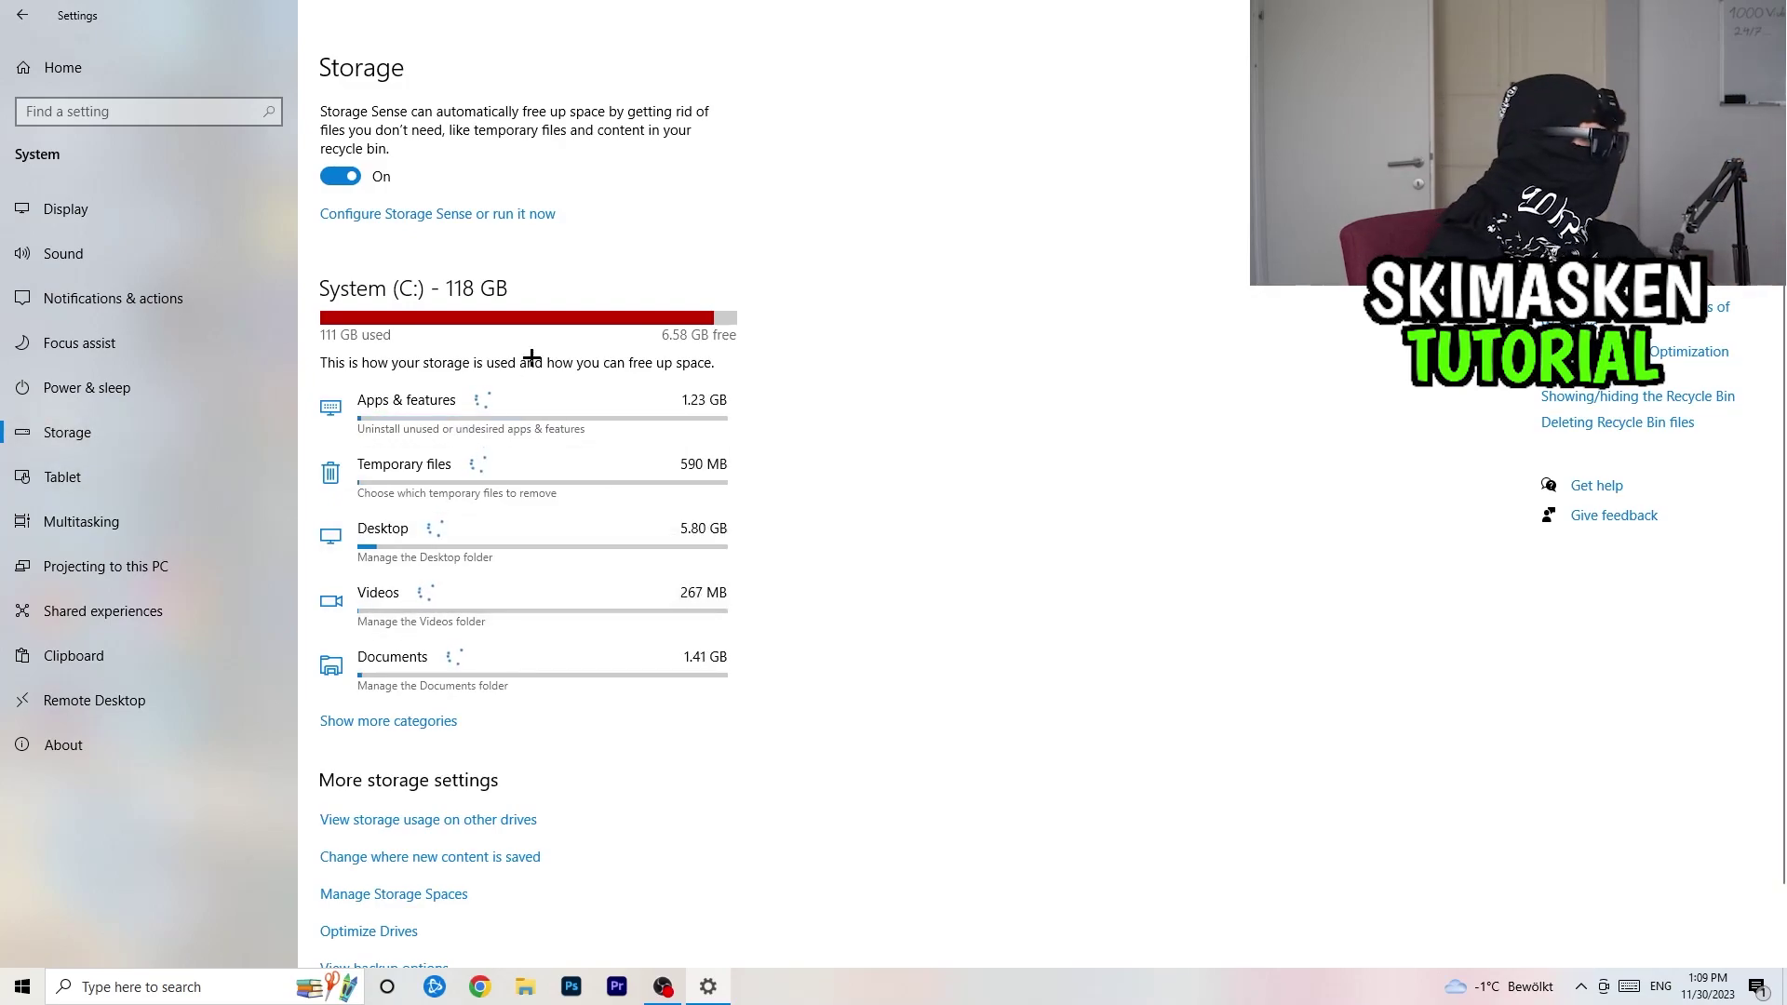
click(419, 219)
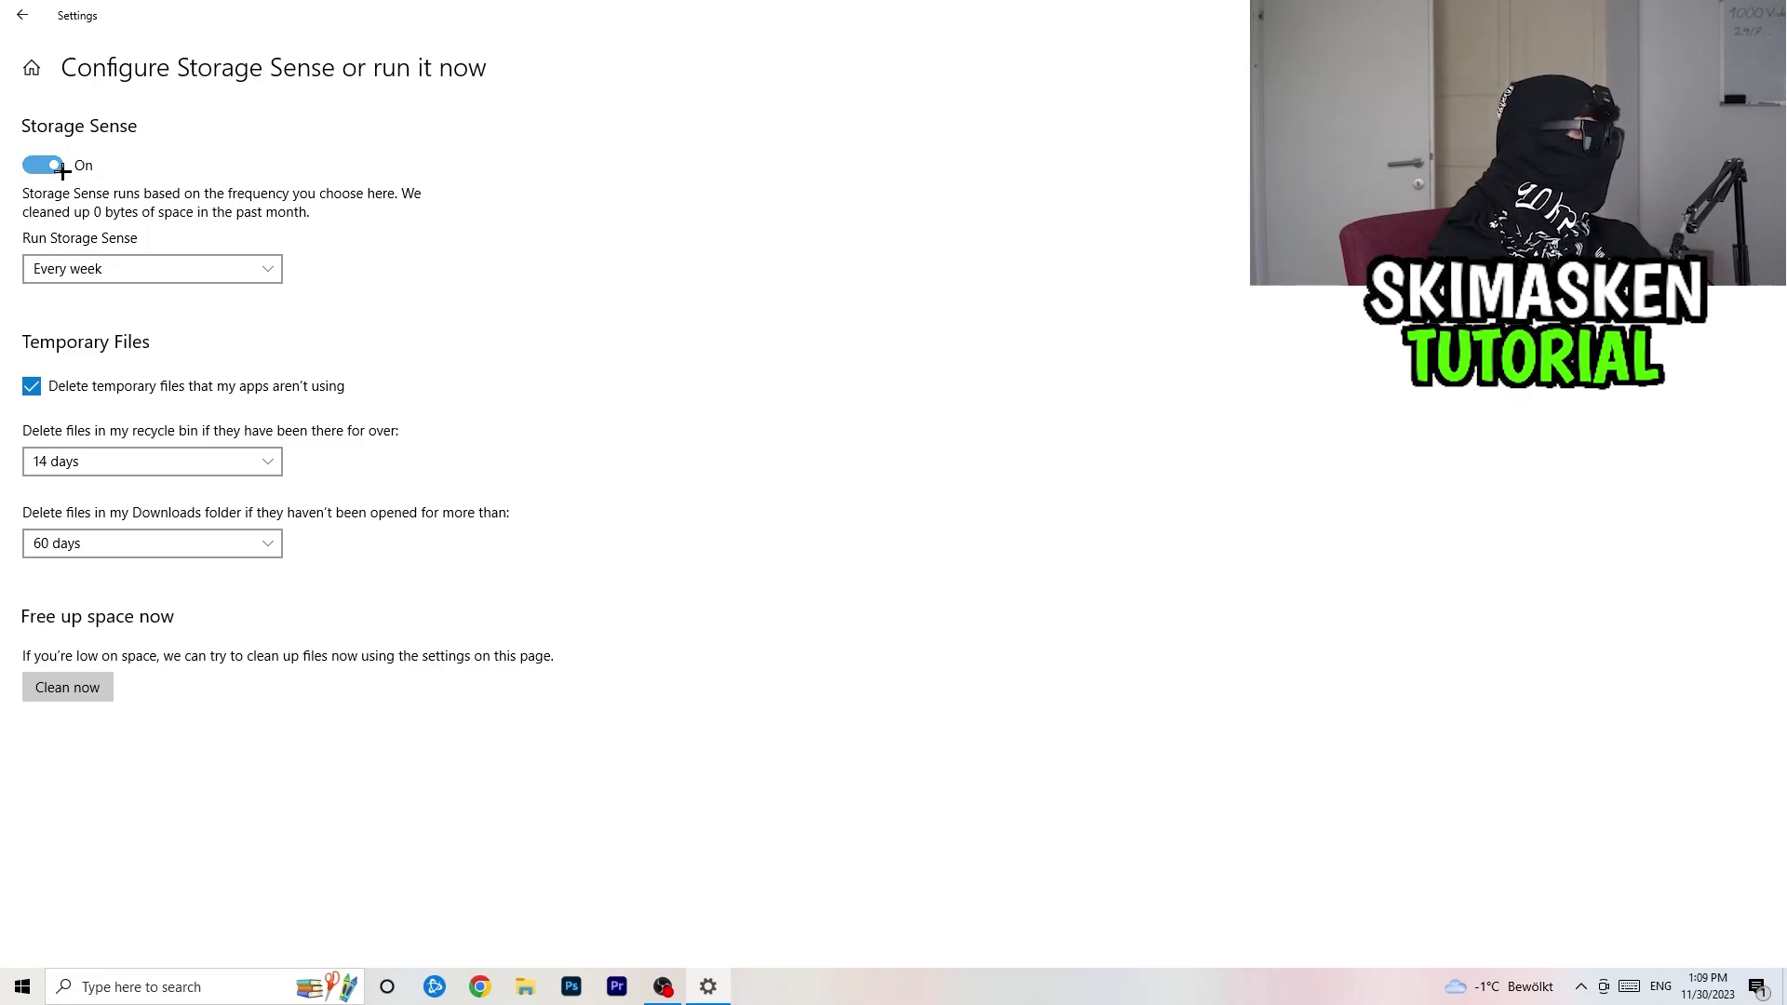
click(118, 268)
click(124, 268)
click(246, 270)
click(245, 270)
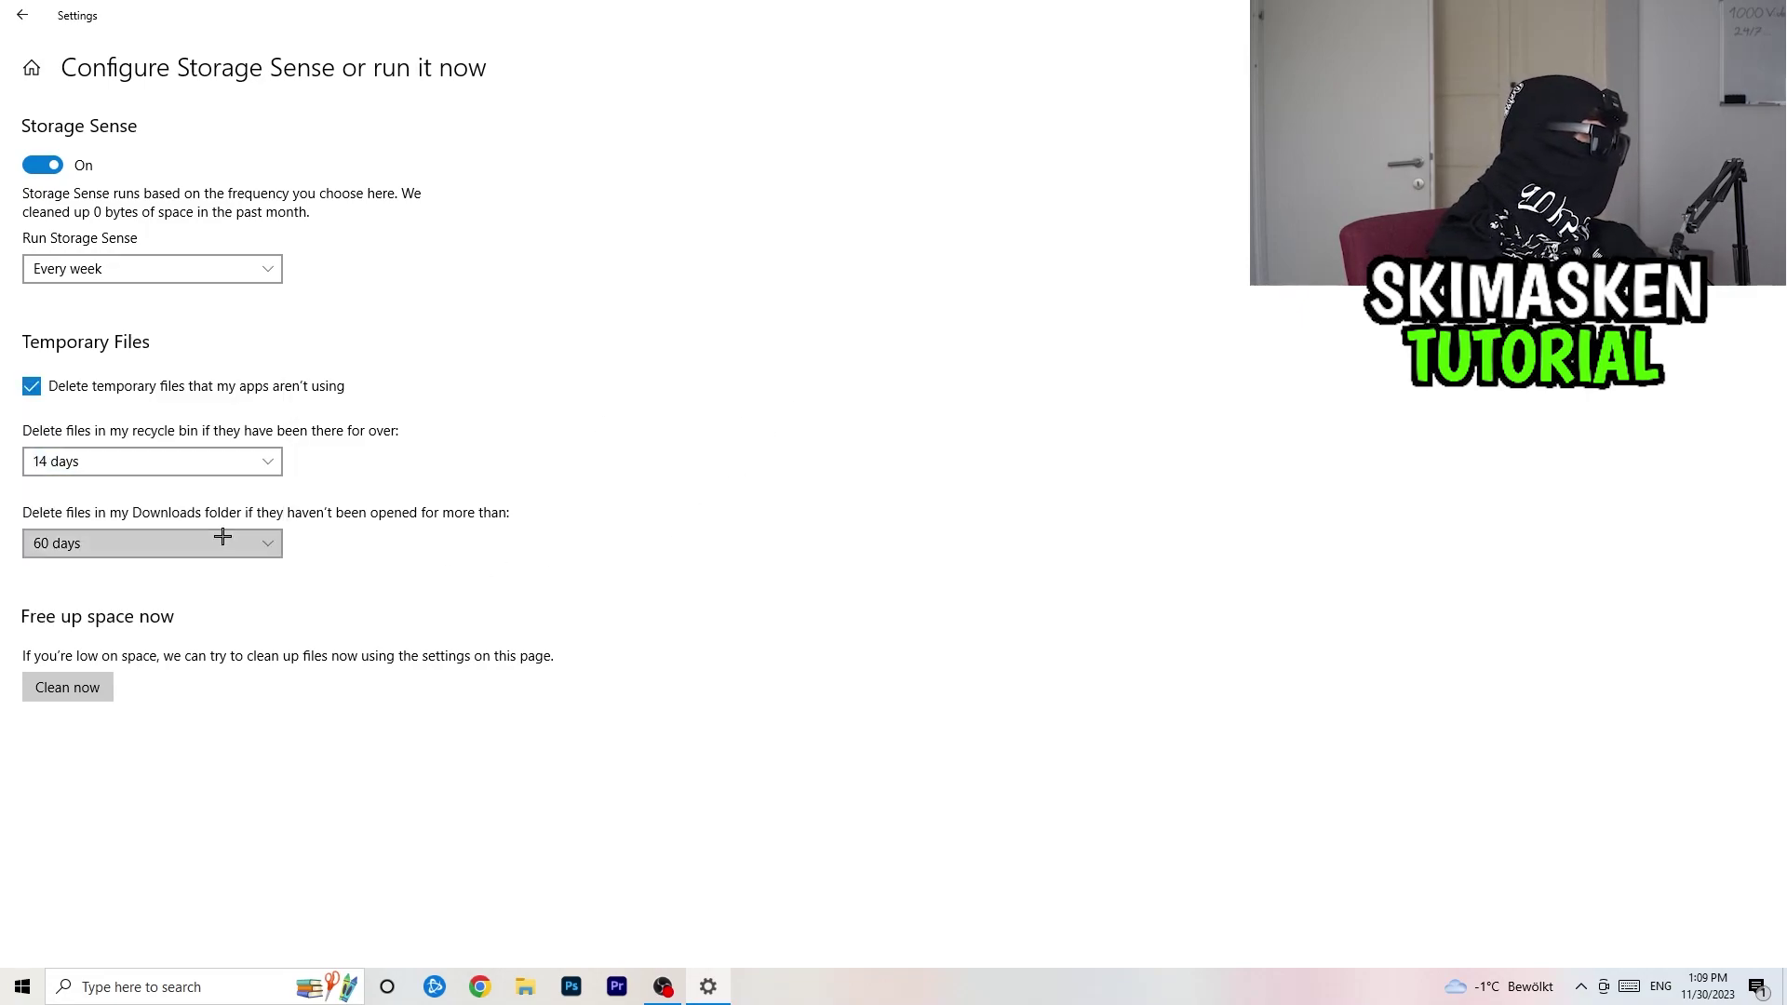
click(93, 684)
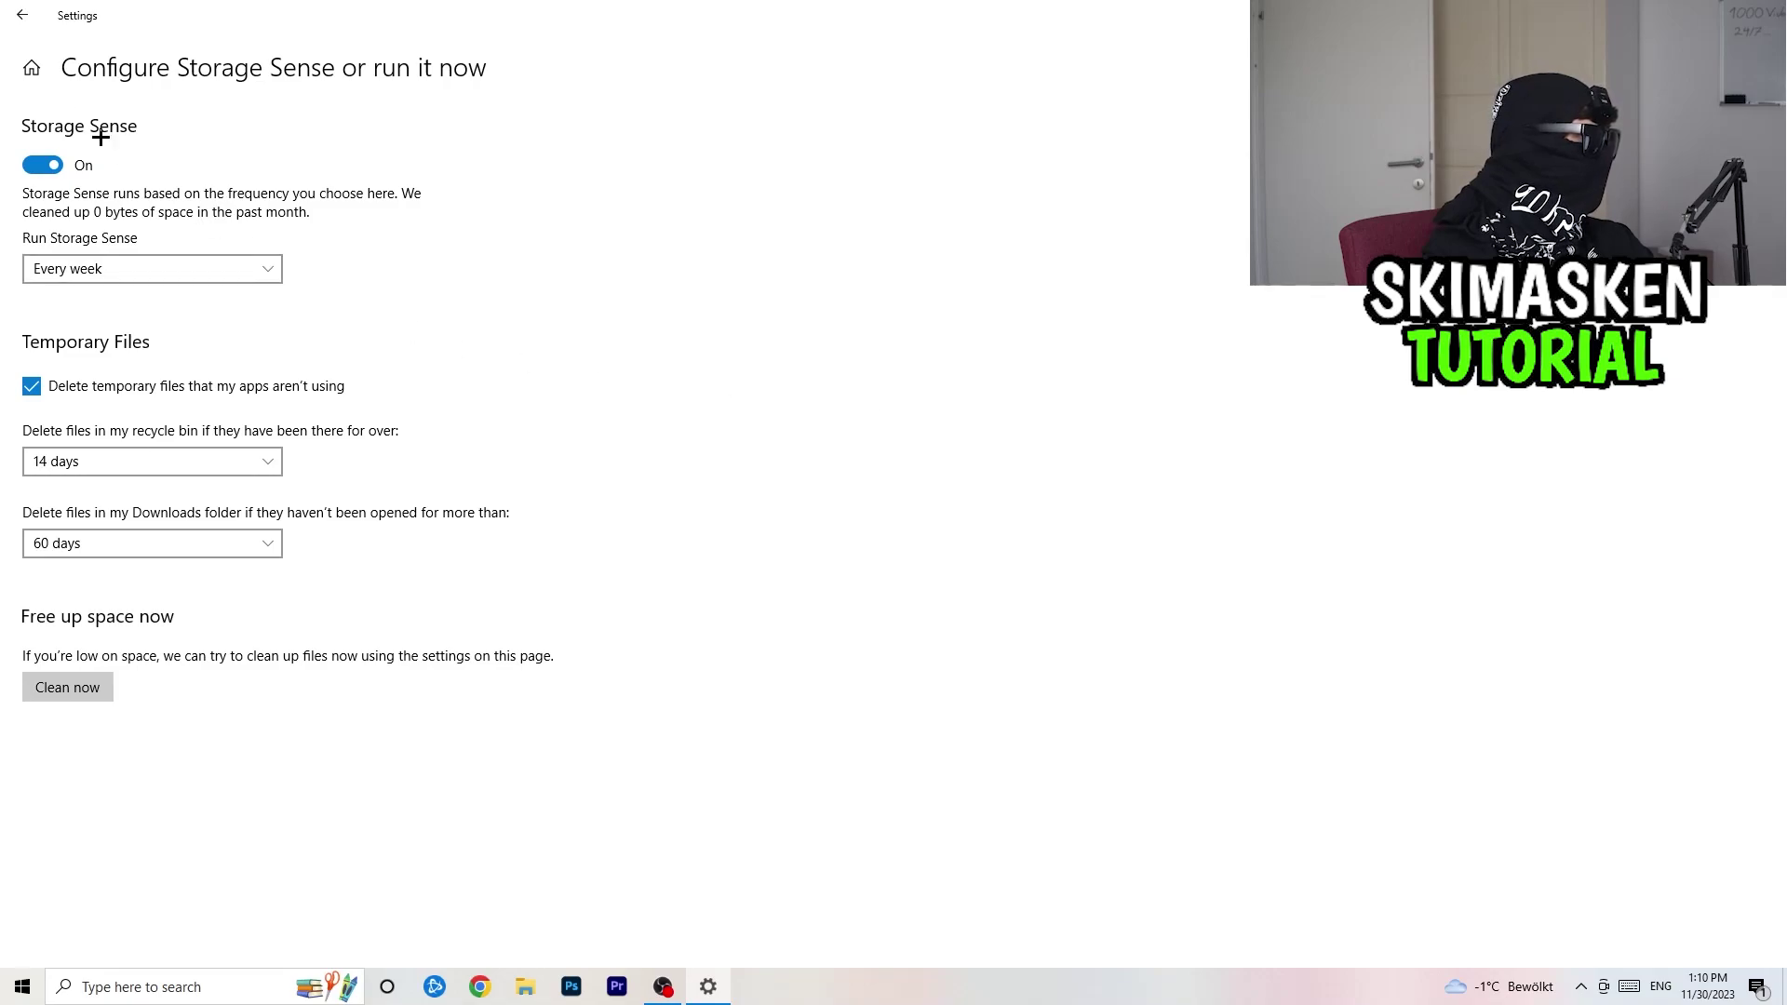
Check the Windows Update page under Update & Security, then close Settings.
click(35, 24)
click(22, 17)
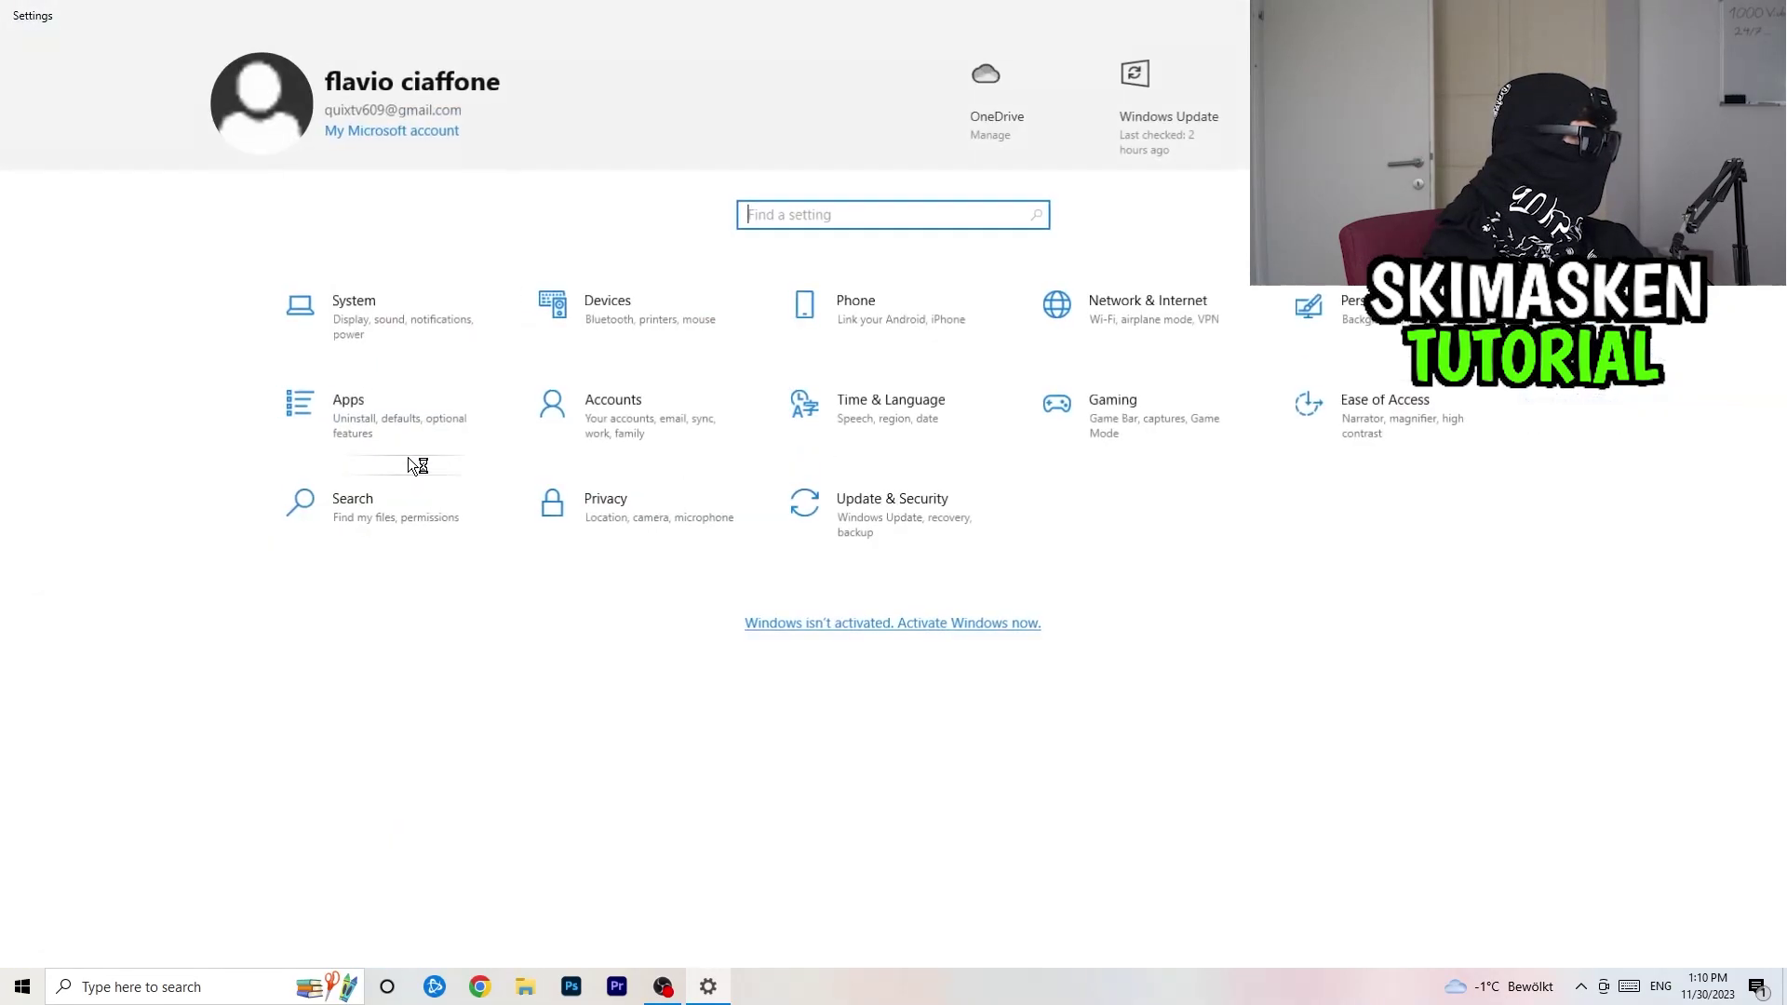
click(837, 500)
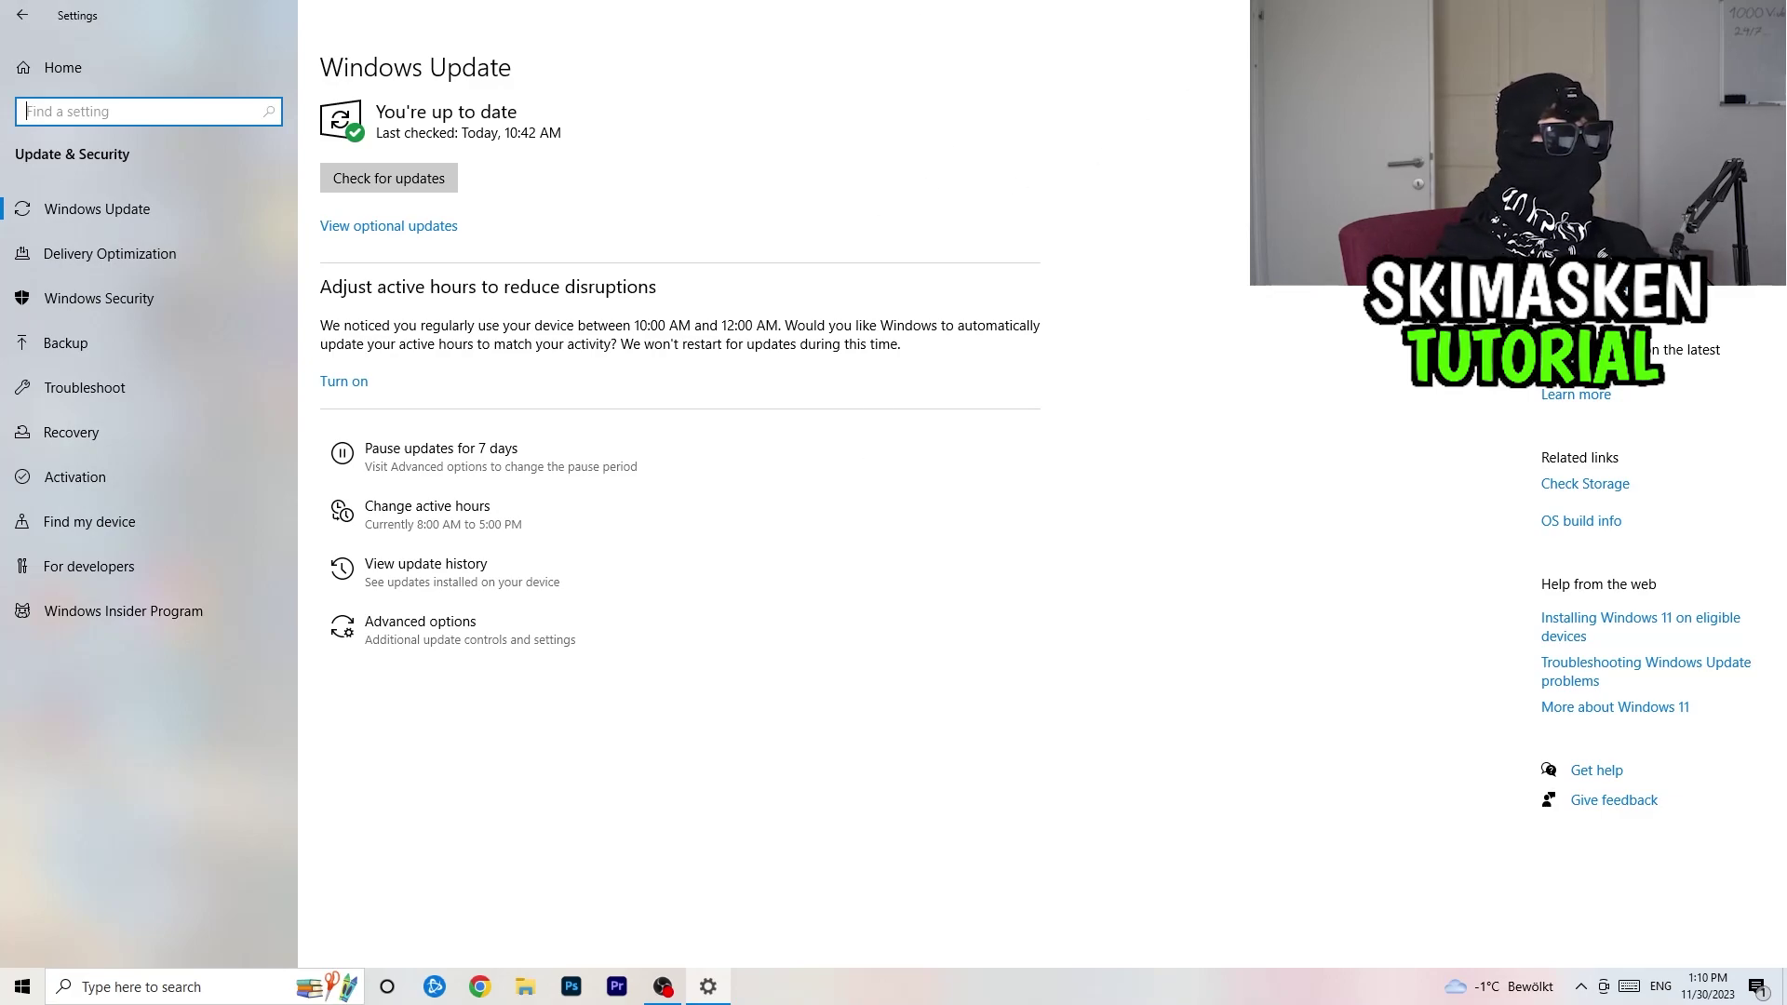
click(1765, 15)
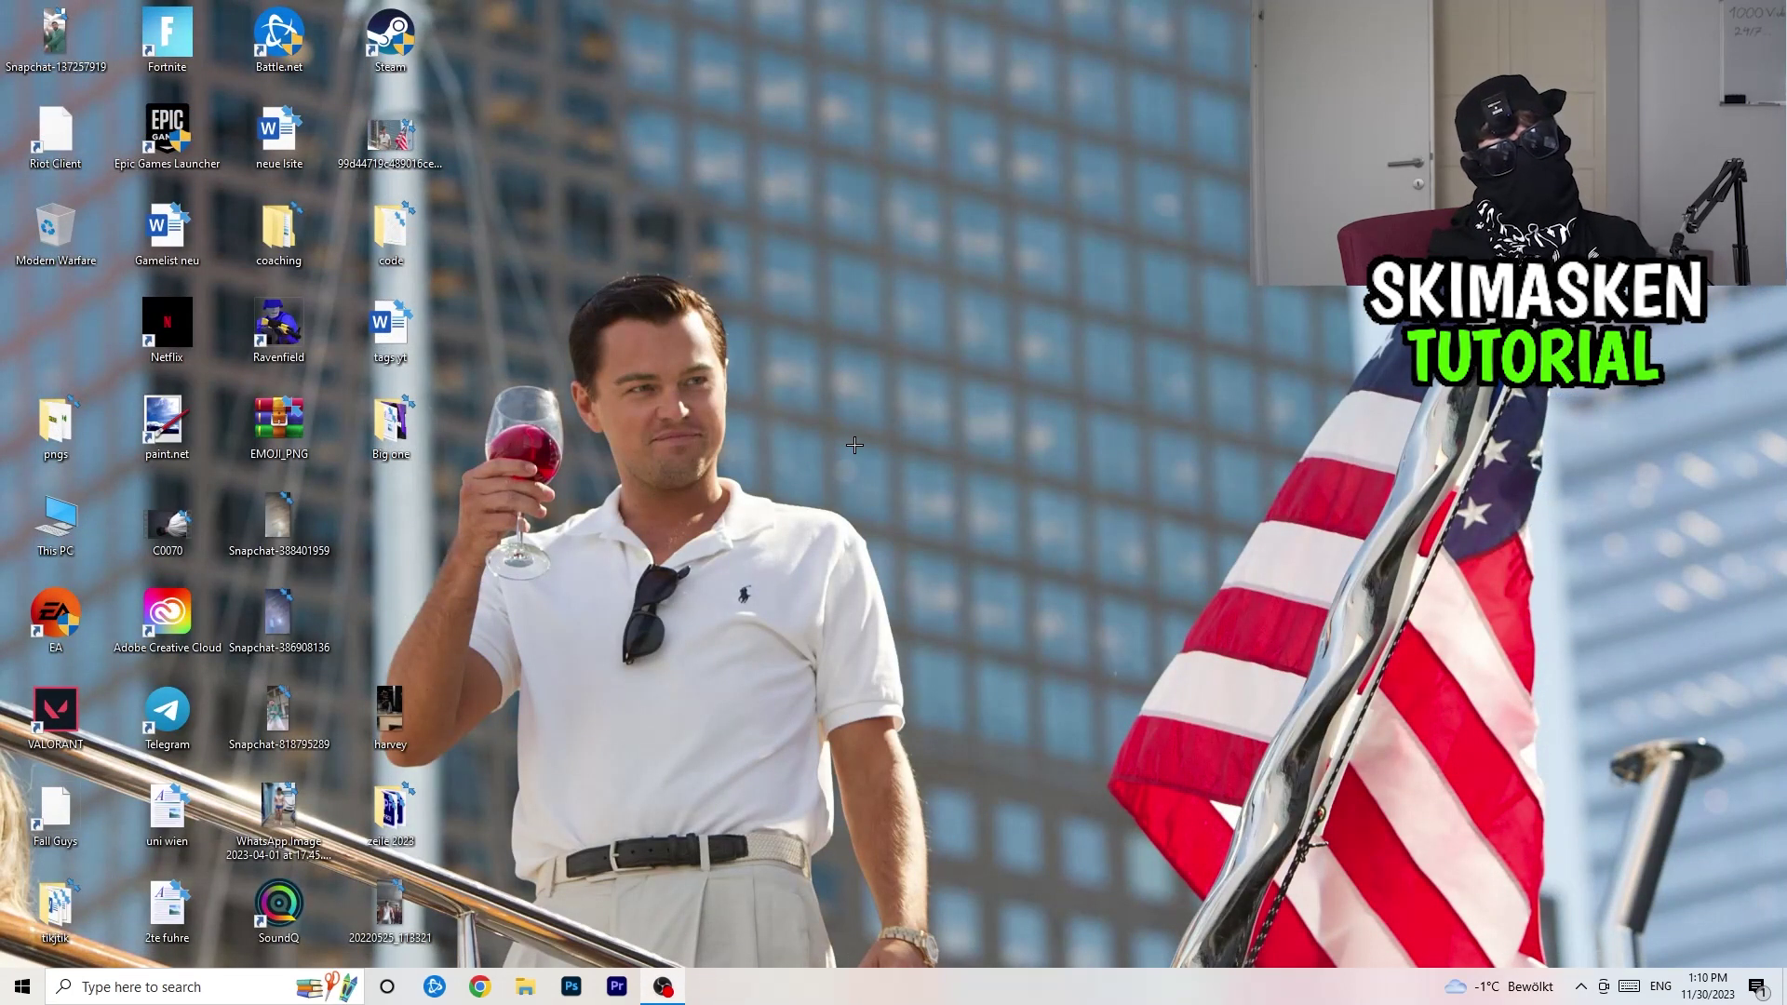